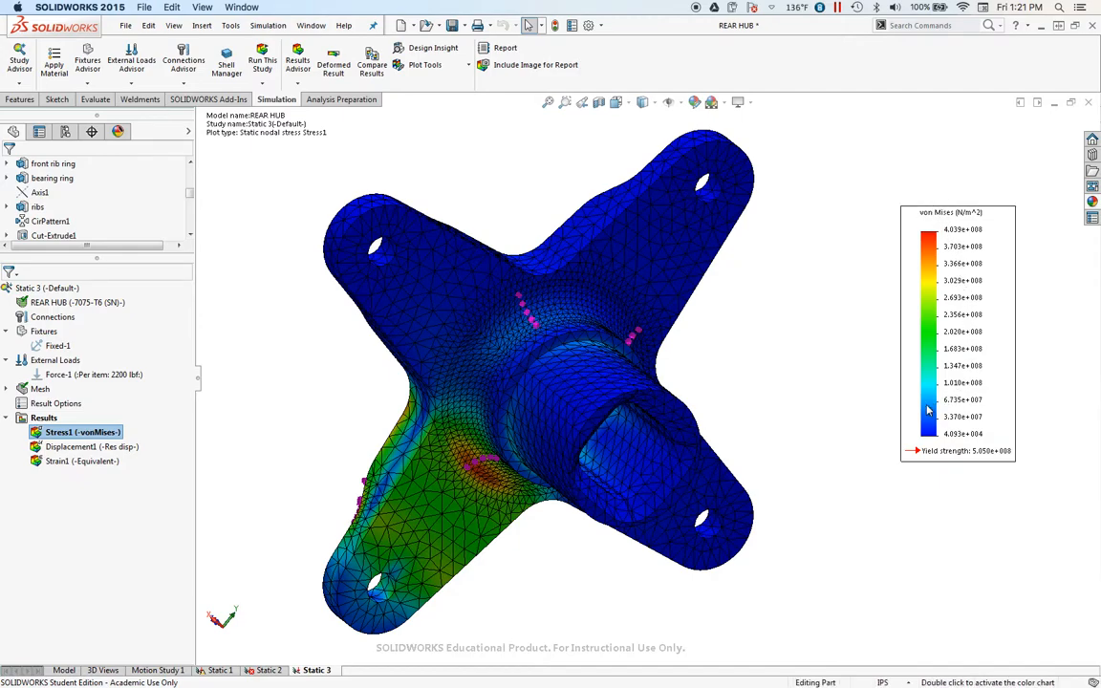
Set the units of the Stress1 von Mises plot to ksi.
right_click(58, 436)
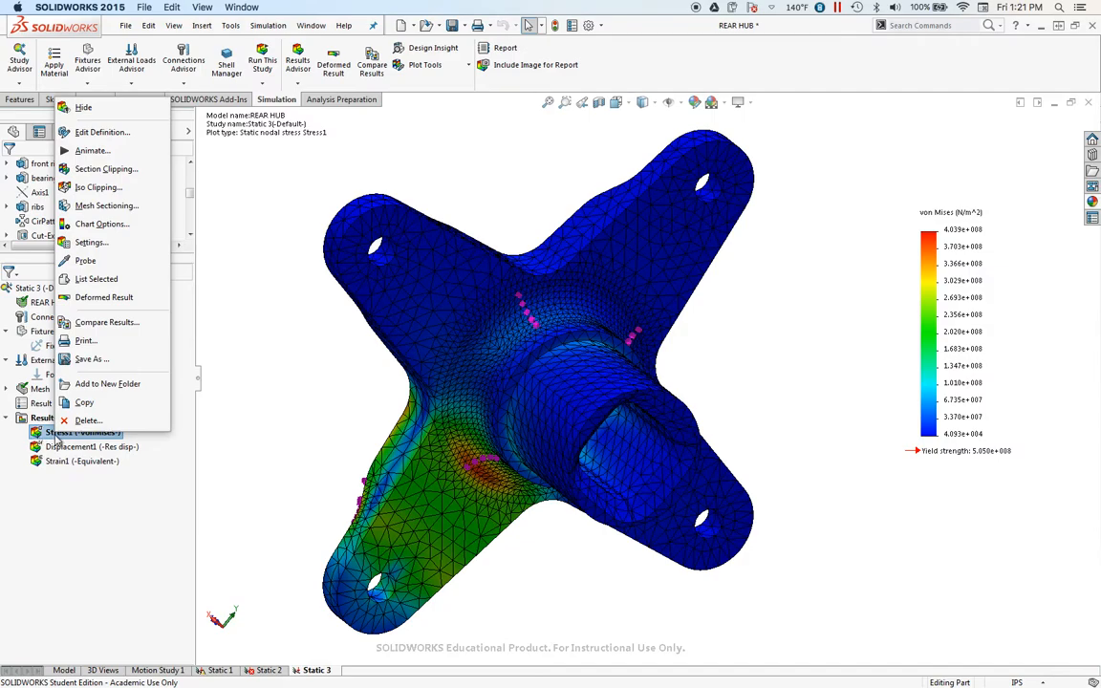
left_click(107, 135)
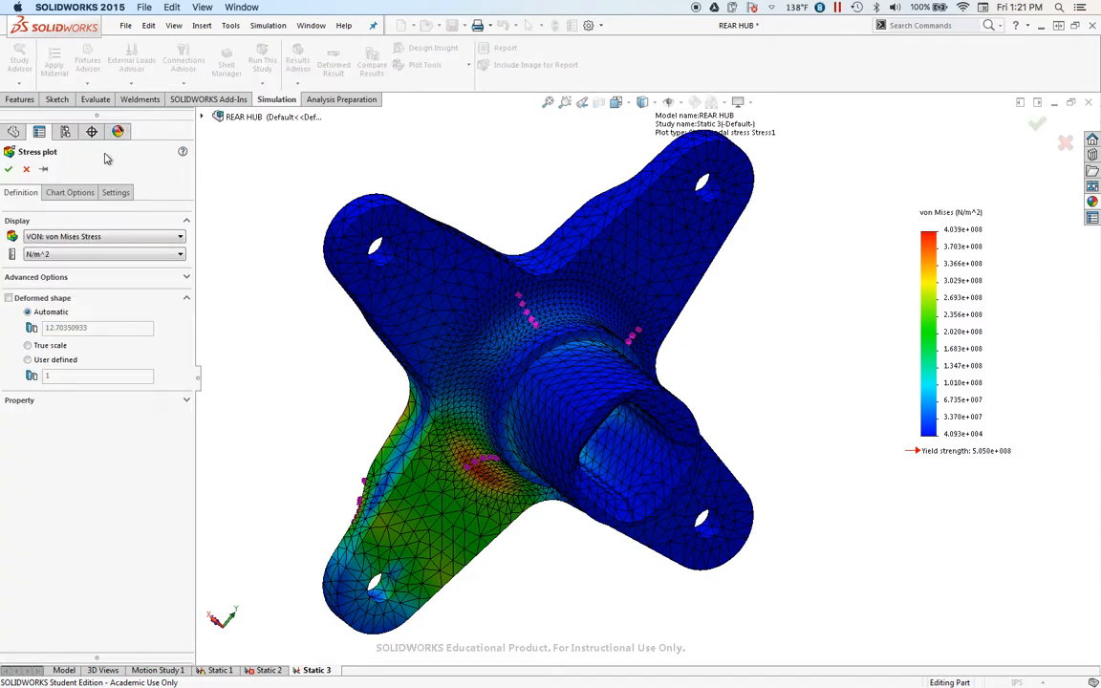
left_click(59, 237)
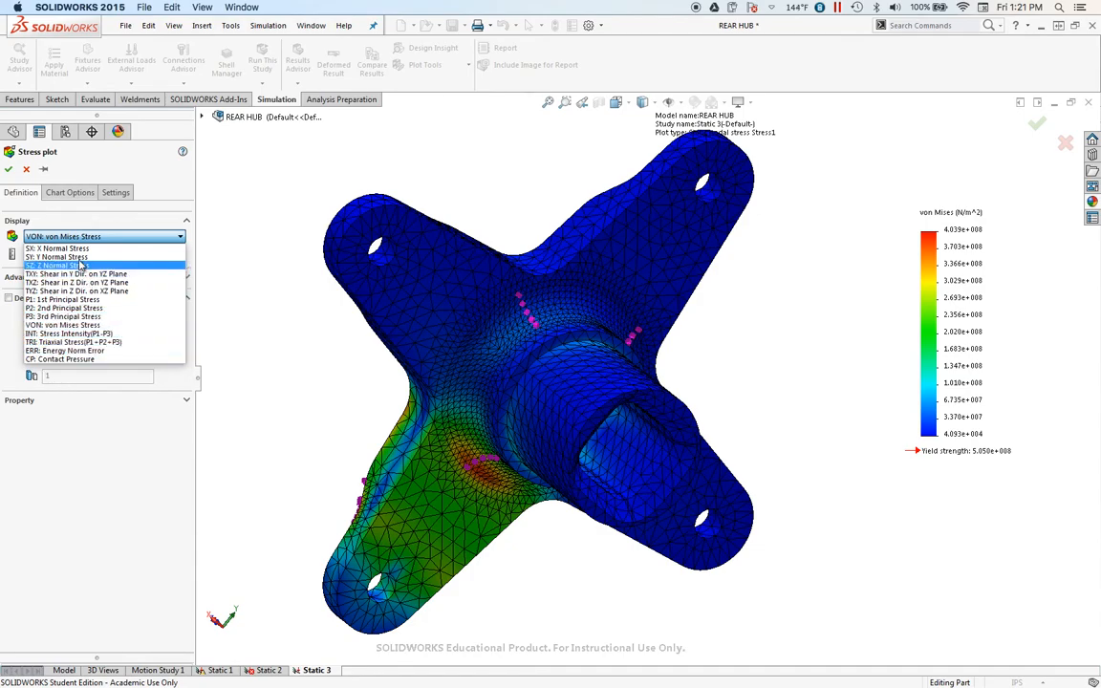
left_click(65, 325)
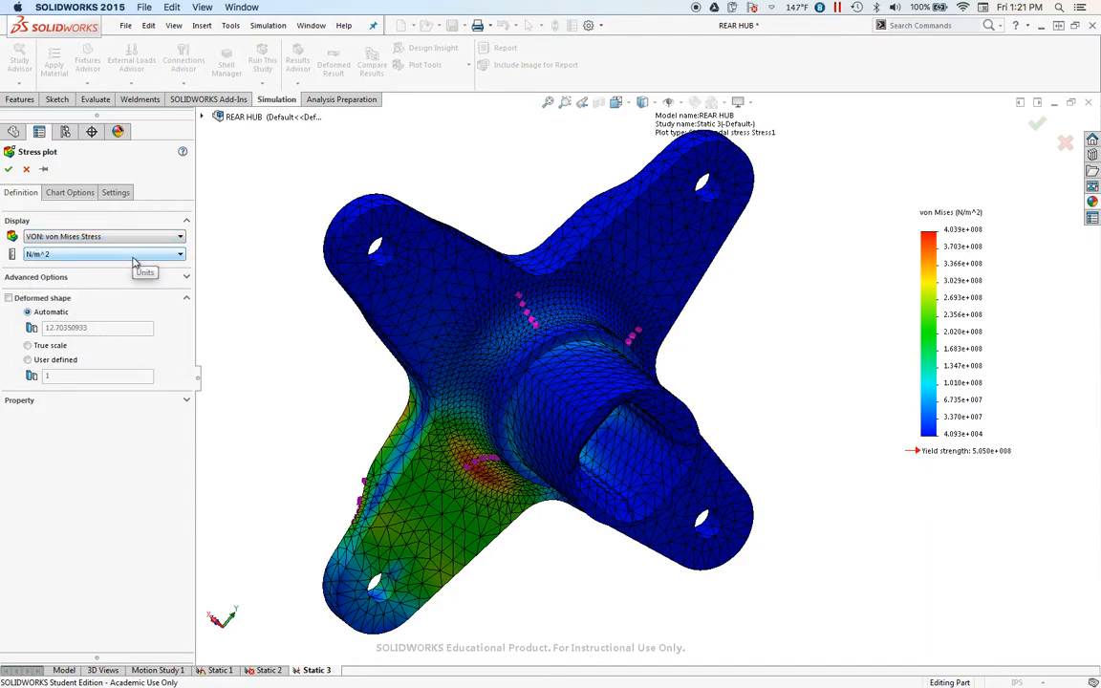
left_click(43, 256)
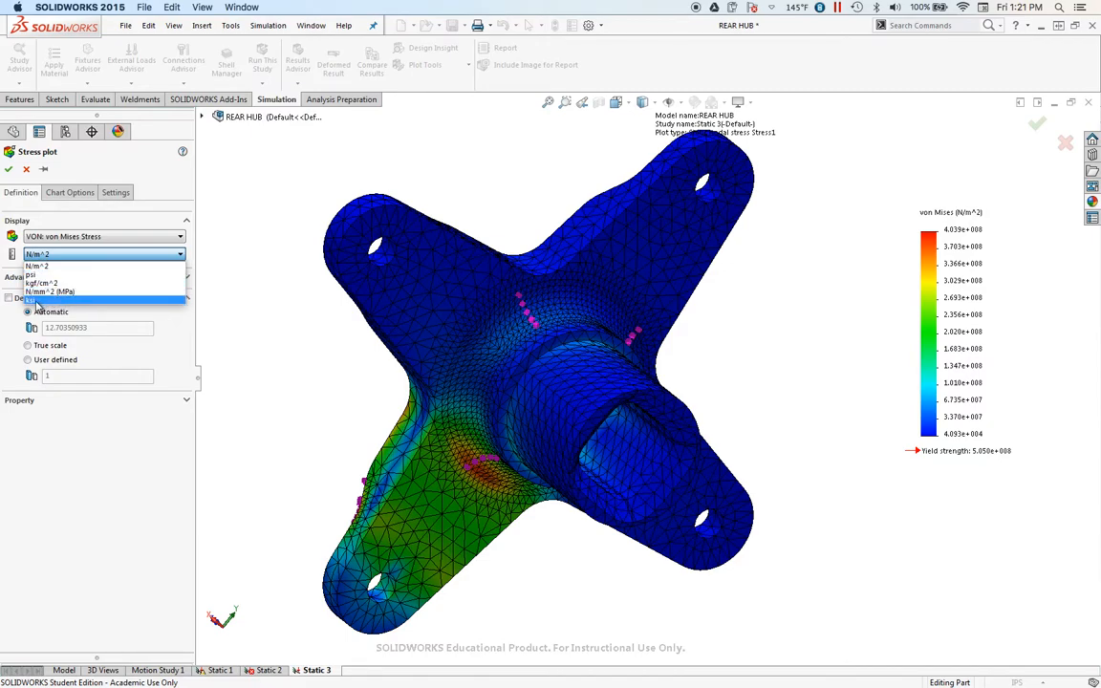
left_click(35, 301)
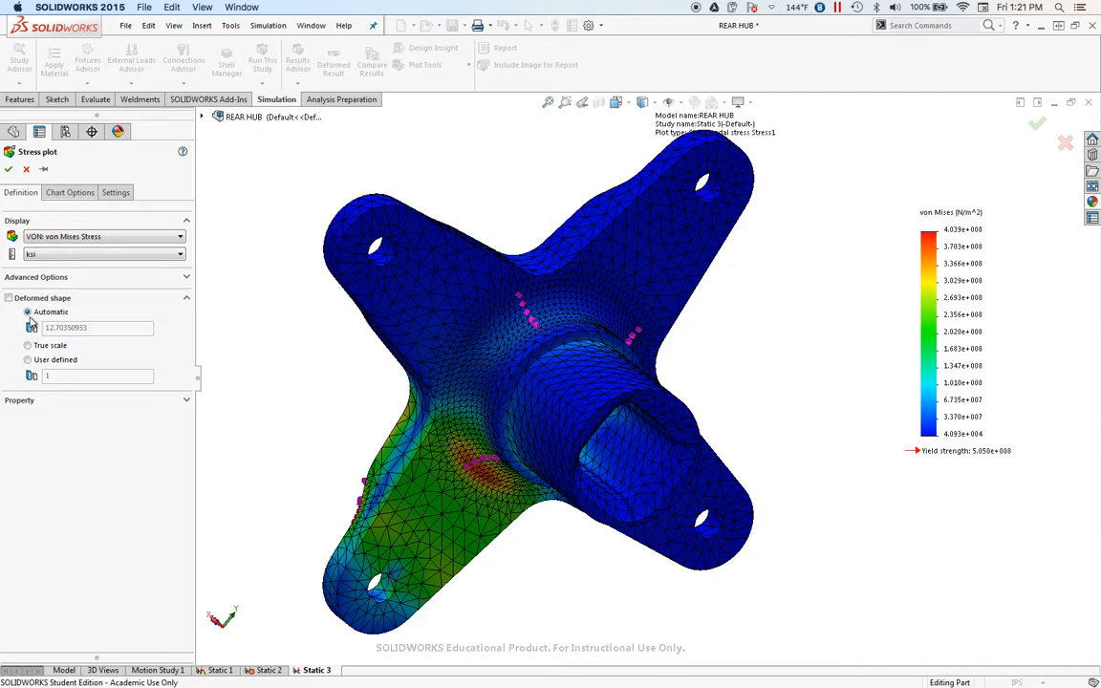
left_click(8, 168)
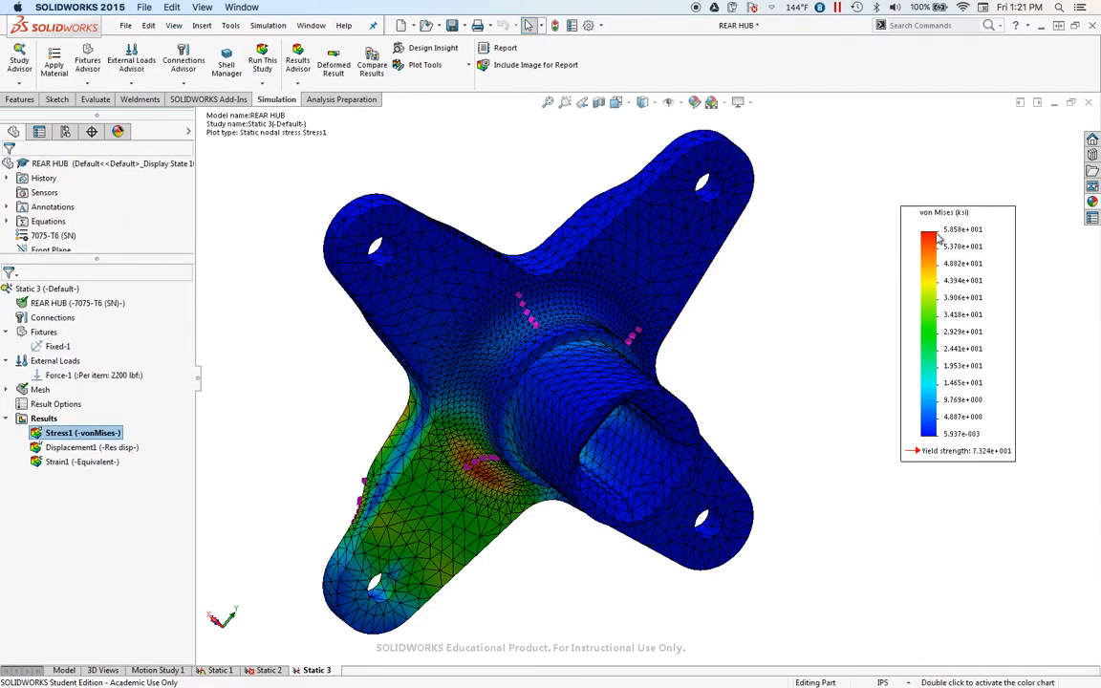
Format the Stress1 legend values as floating numbers with one decimal place.
right_click(65, 437)
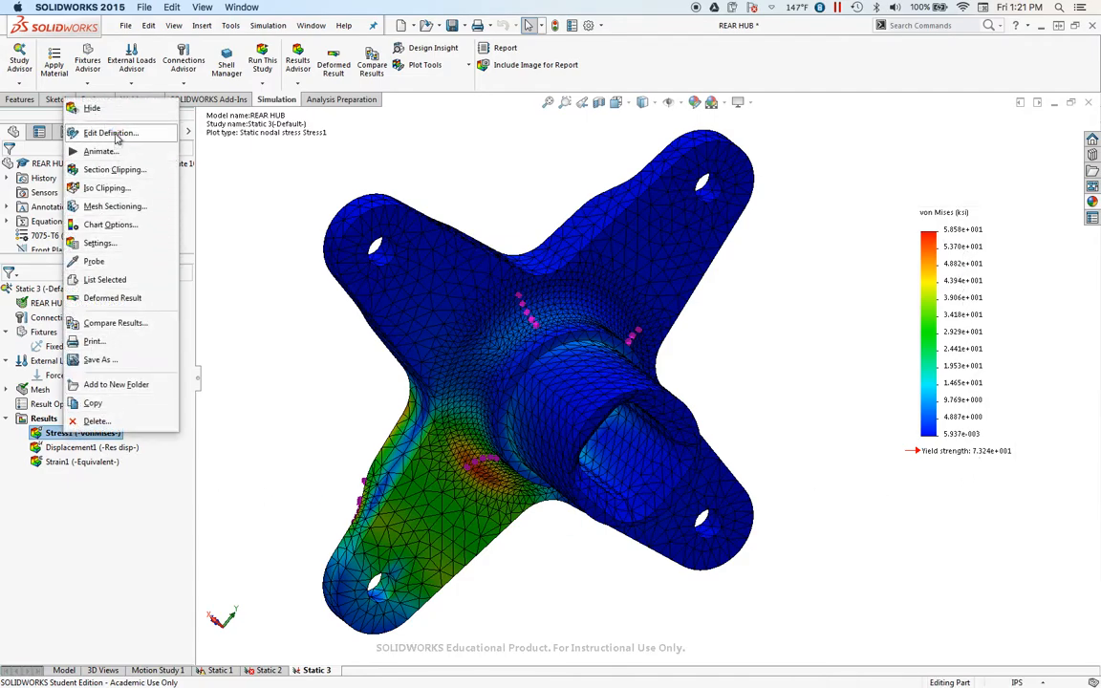
left_click(112, 134)
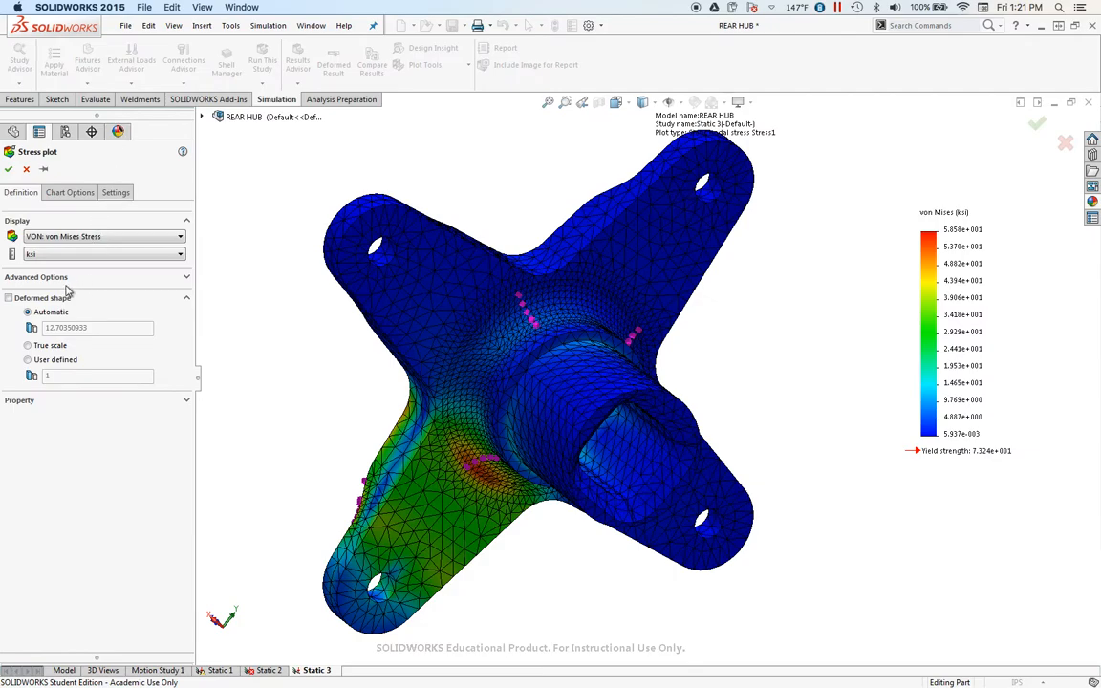
left_click(97, 278)
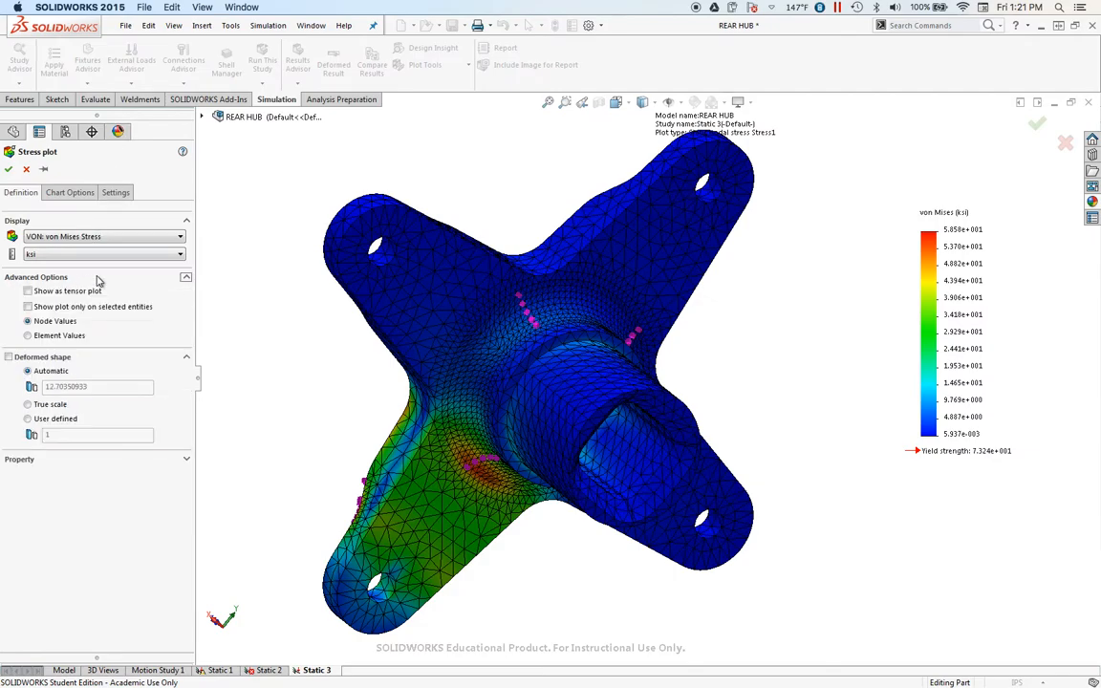
left_click(73, 192)
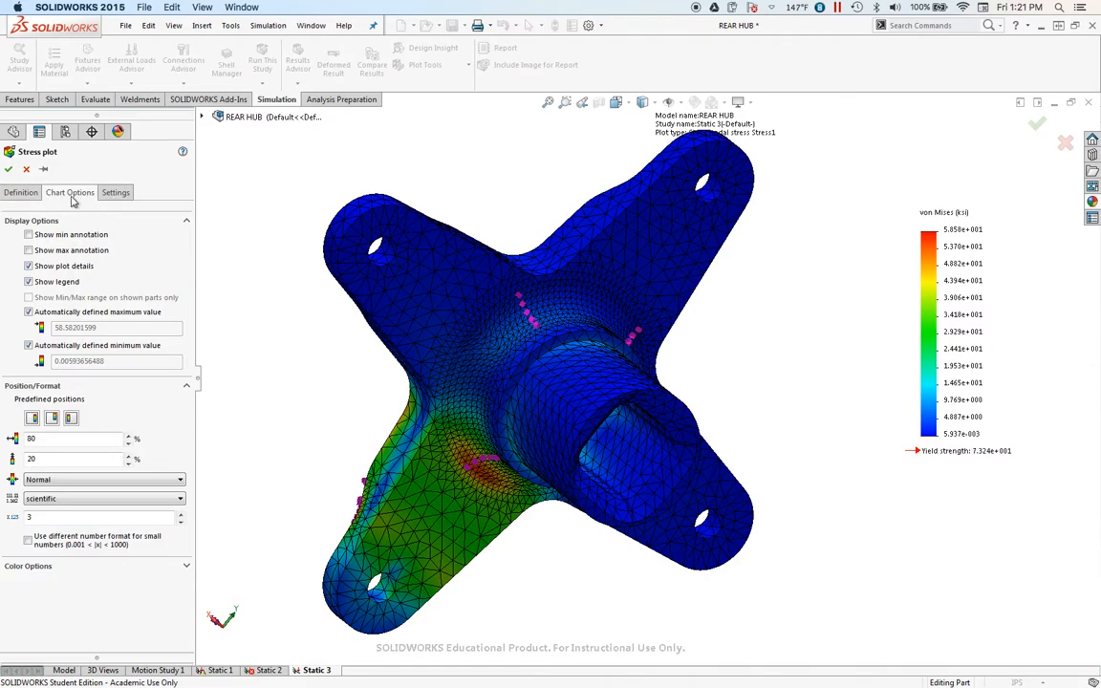
left_click(115, 192)
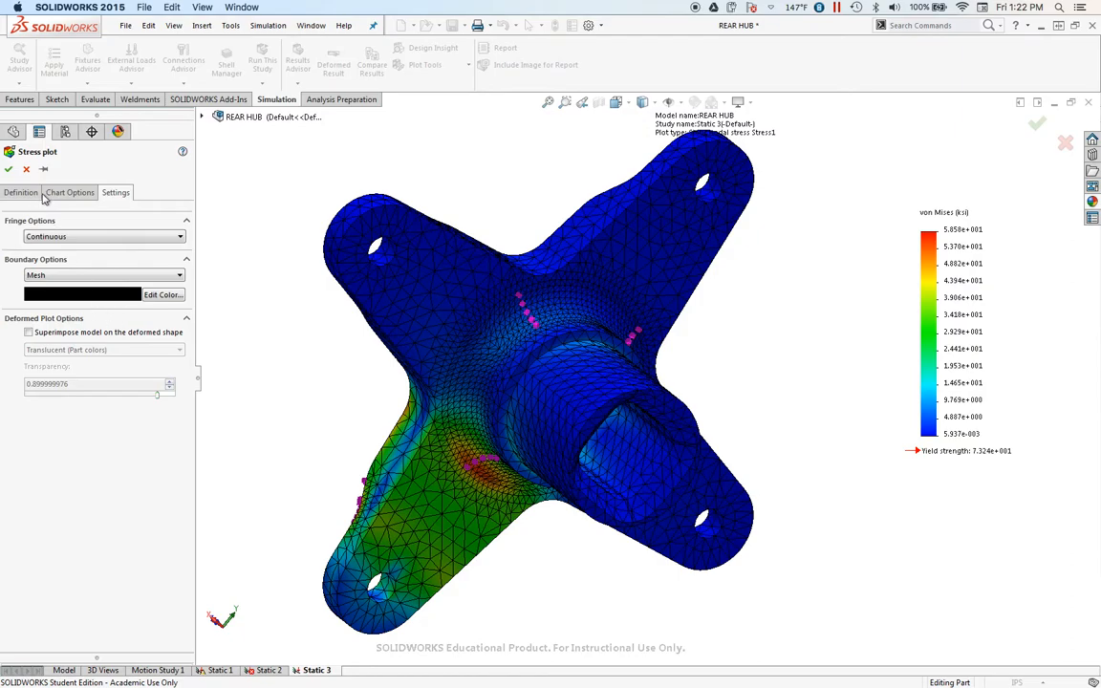
left_click(65, 192)
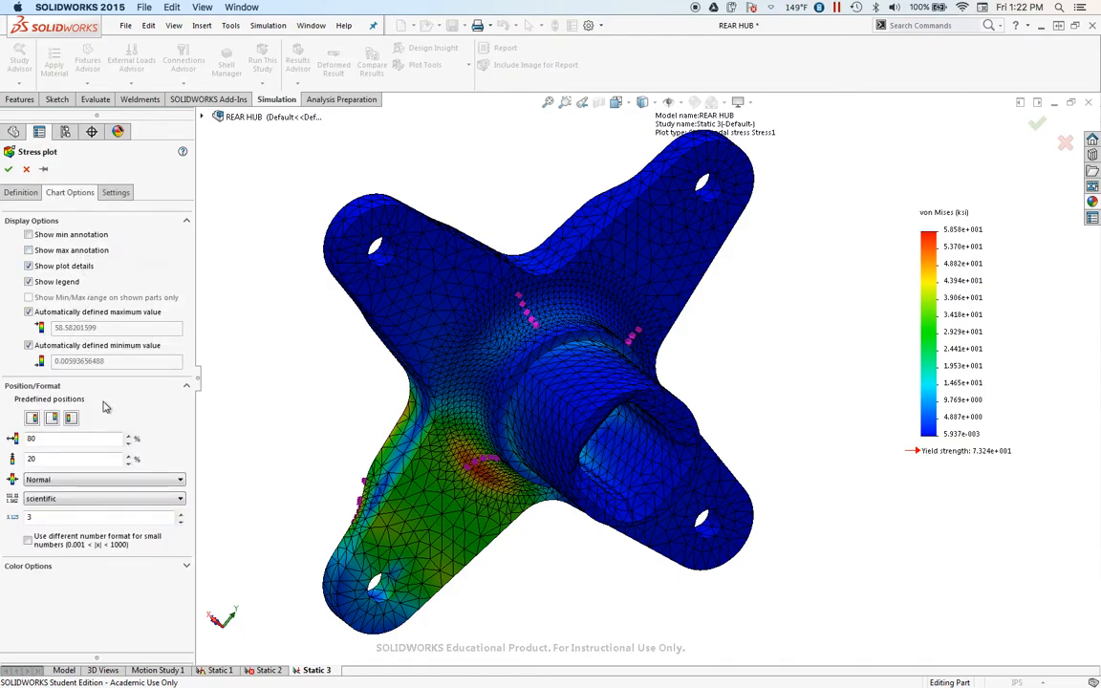
left_click(60, 500)
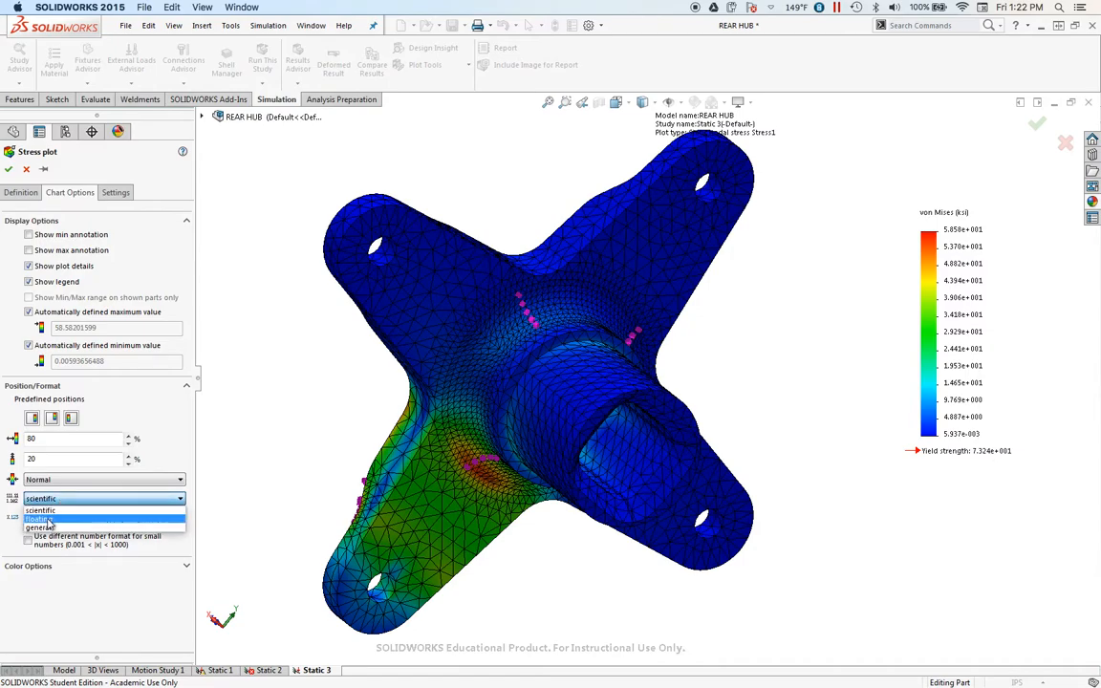
left_click(43, 519)
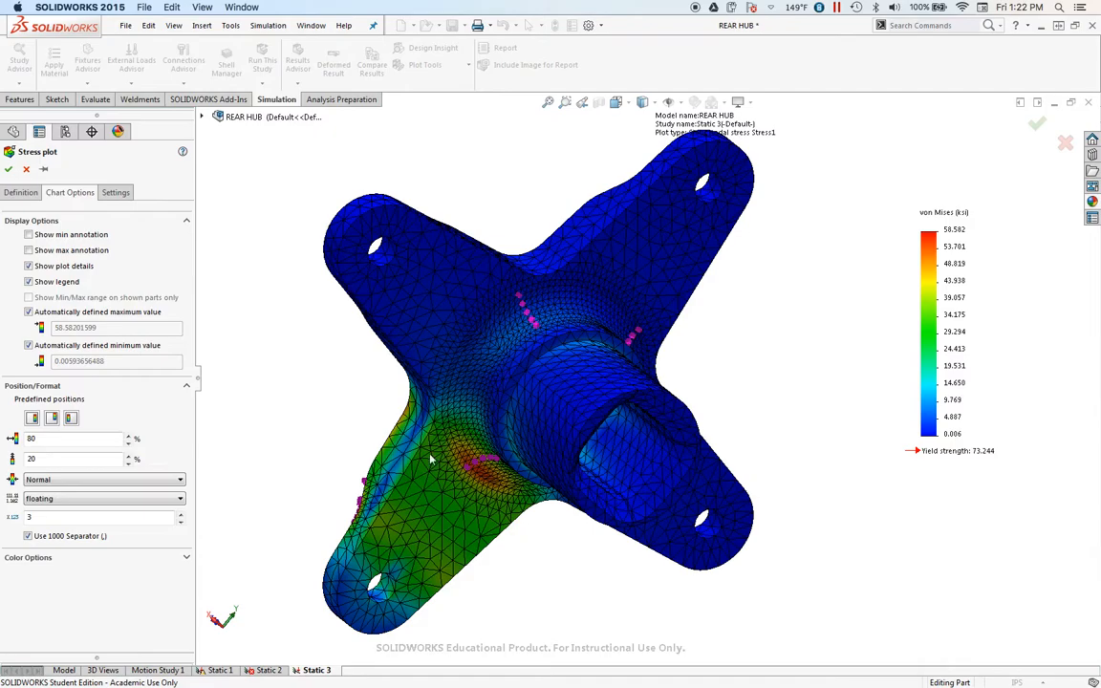
left_click(180, 521)
left_click(181, 521)
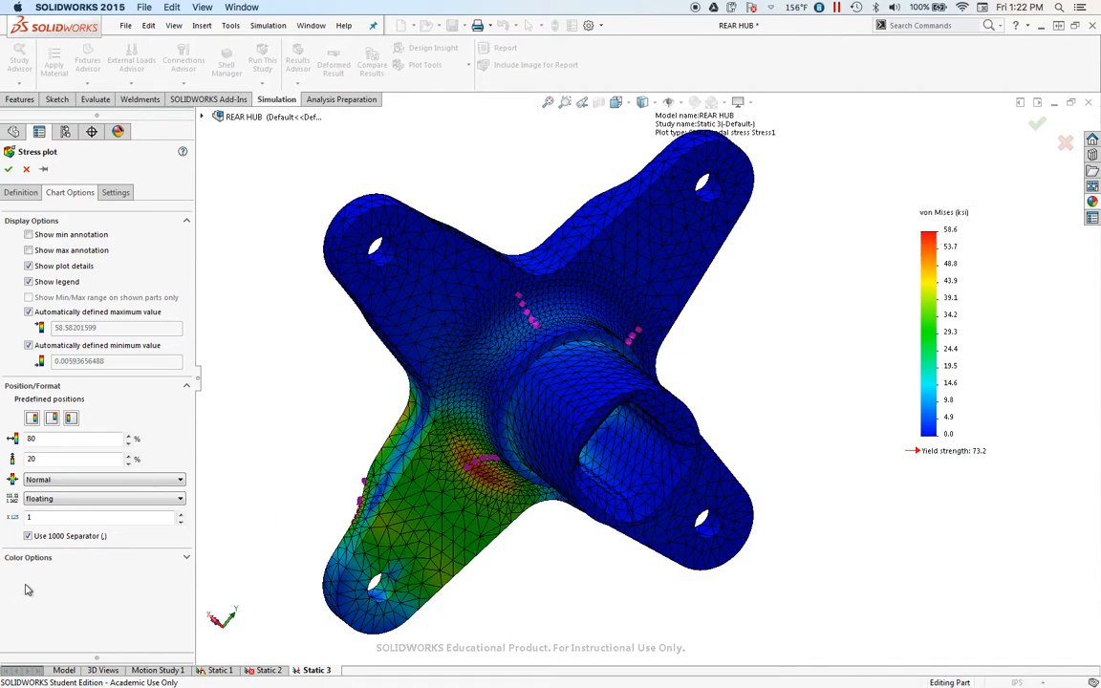
left_click(9, 170)
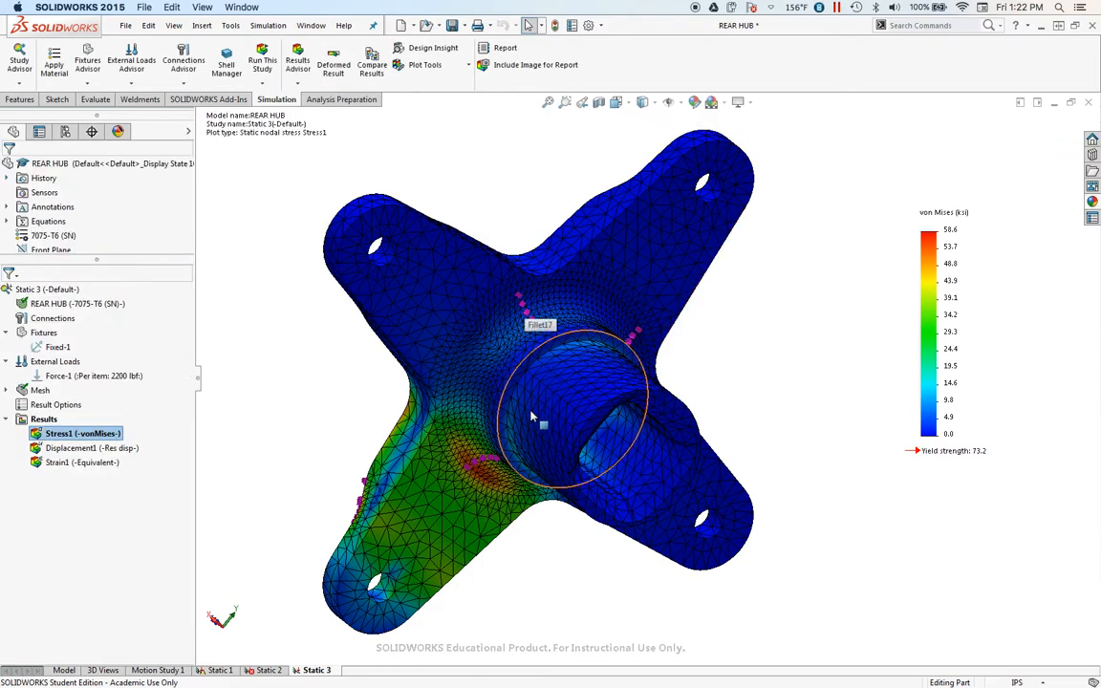
Hide the symbols of mesh controls Control-1 and Control-2 on the model.
left_click(7, 391)
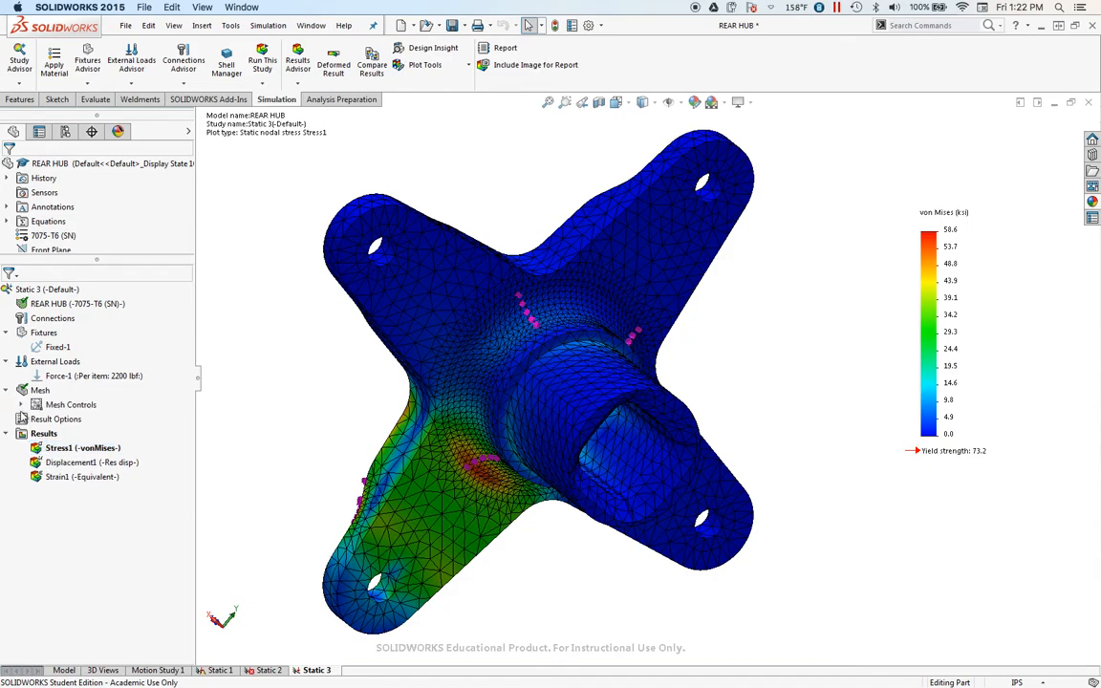
left_click(21, 404)
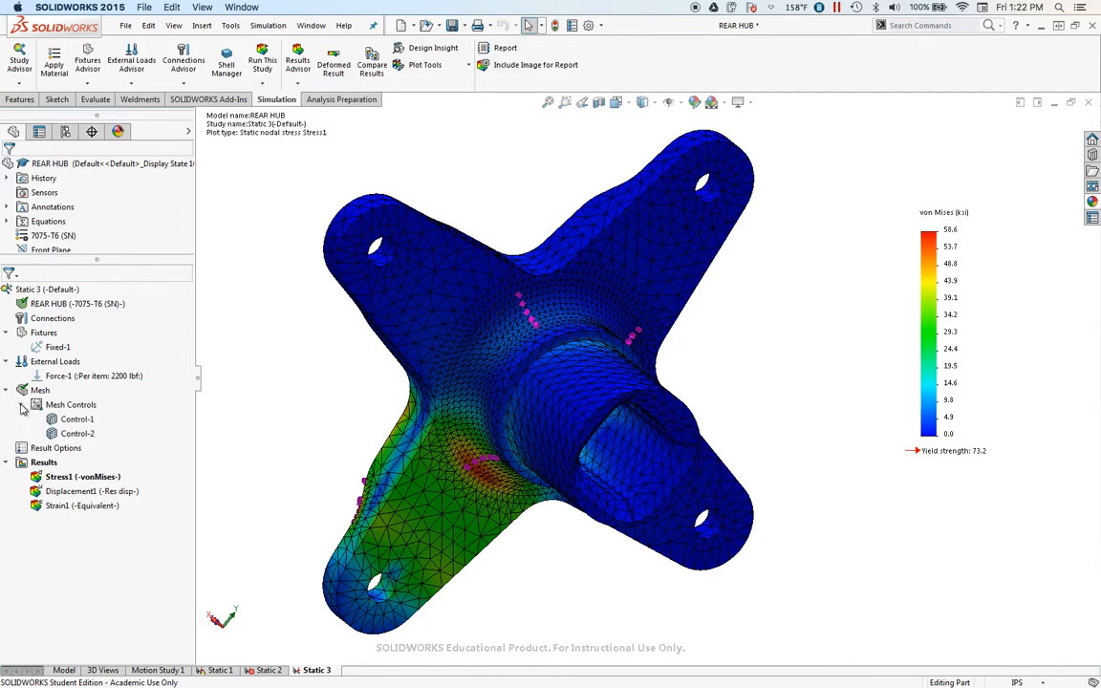
right_click(77, 418)
left_click(101, 432)
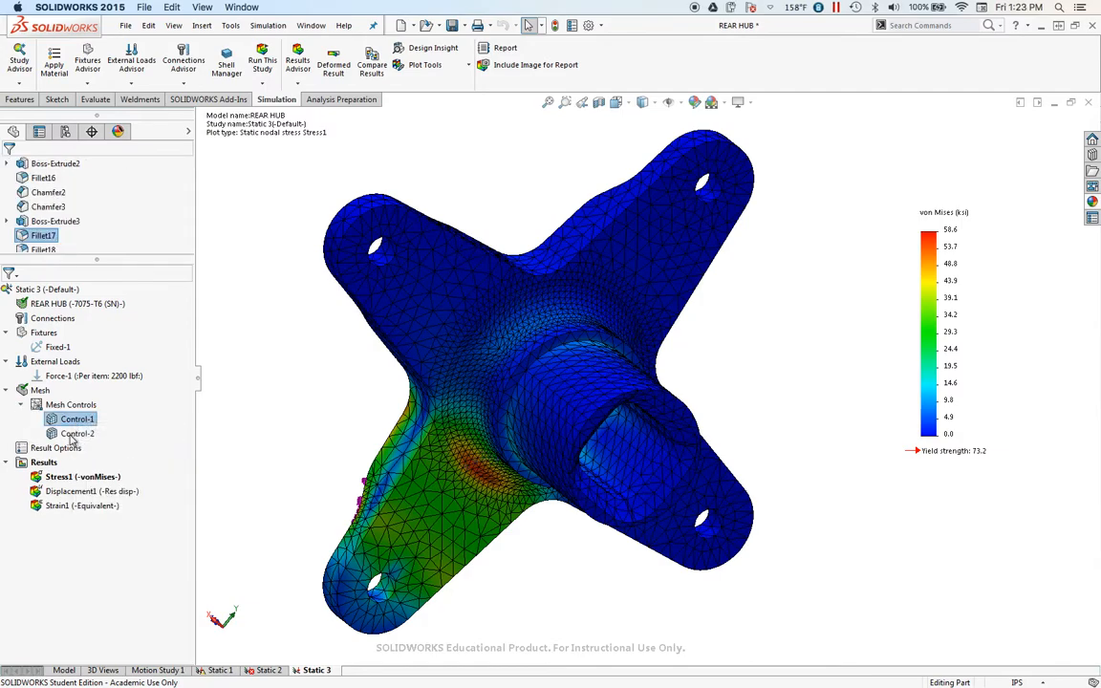
right_click(72, 437)
left_click(97, 447)
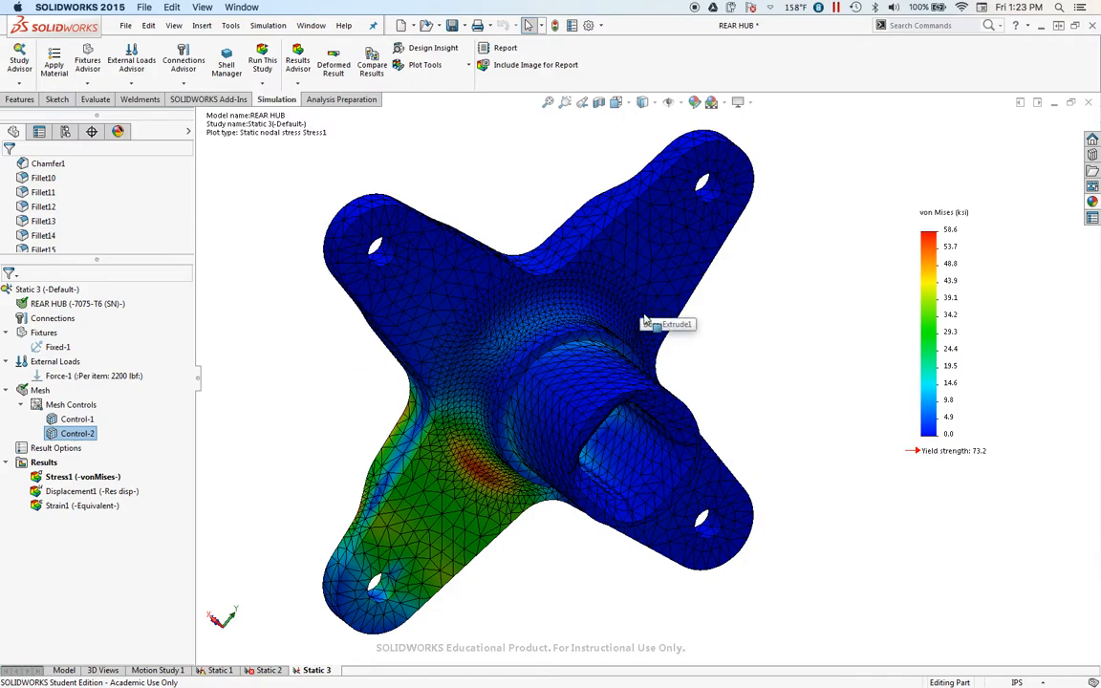
Examine the refined mesh and the stress concentration around the fillet at the base of the loaded arm.
middle_click_drag(544, 557, 502, 418)
scroll(567, 401, "up", 5)
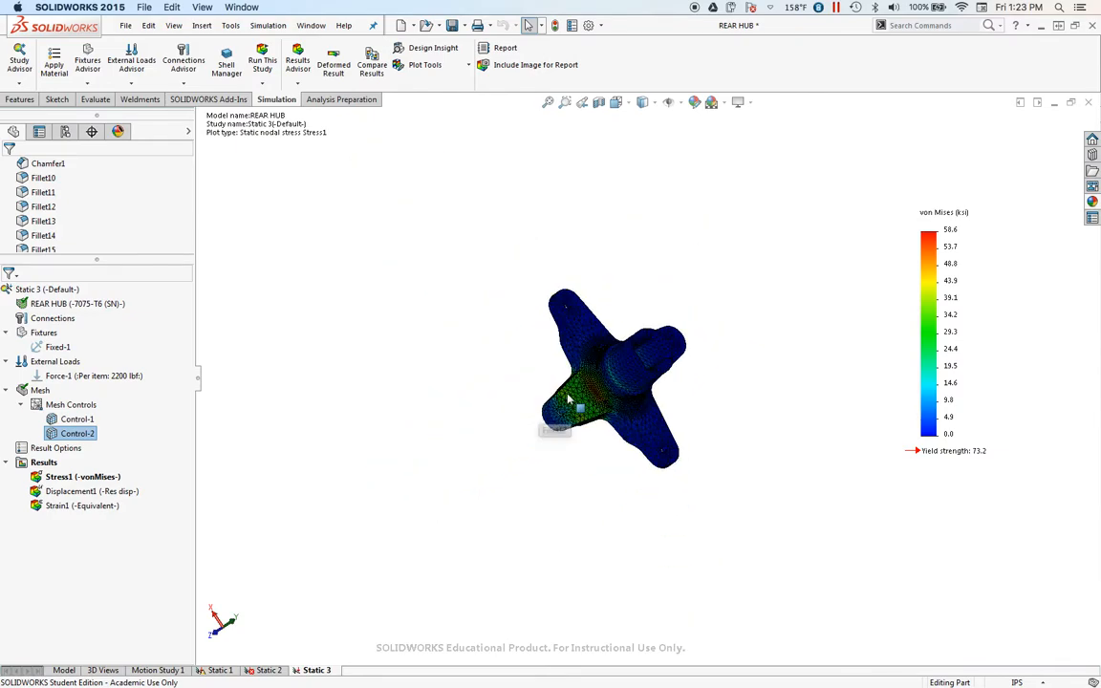
scroll(568, 401, "down", 10)
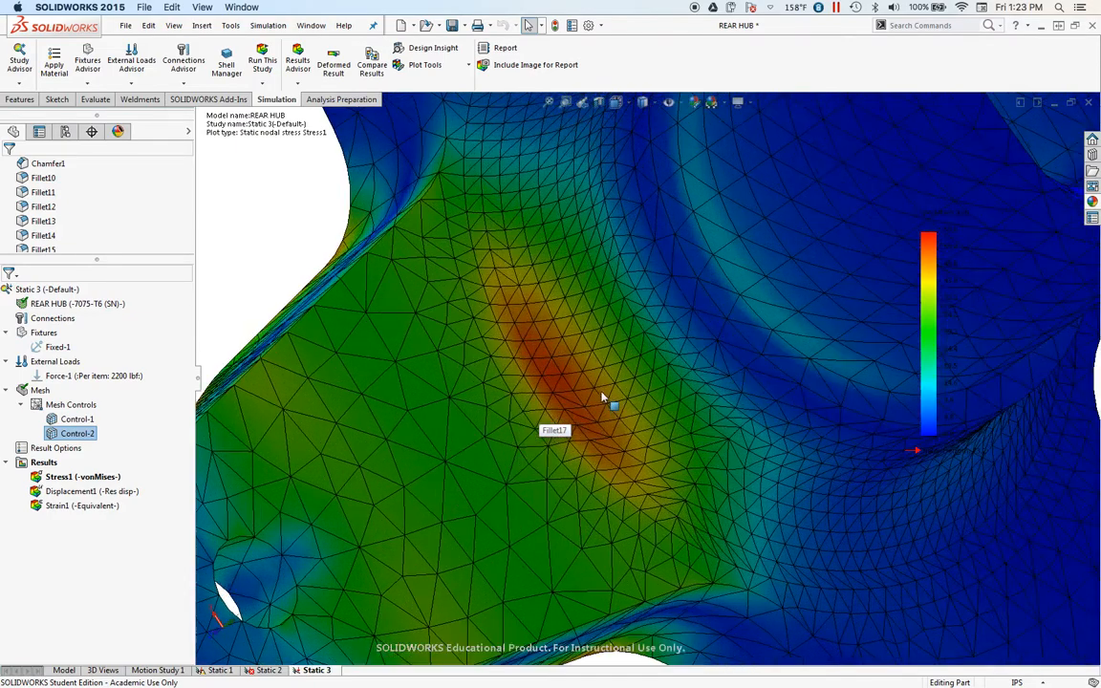
scroll(601, 397, "down", 2)
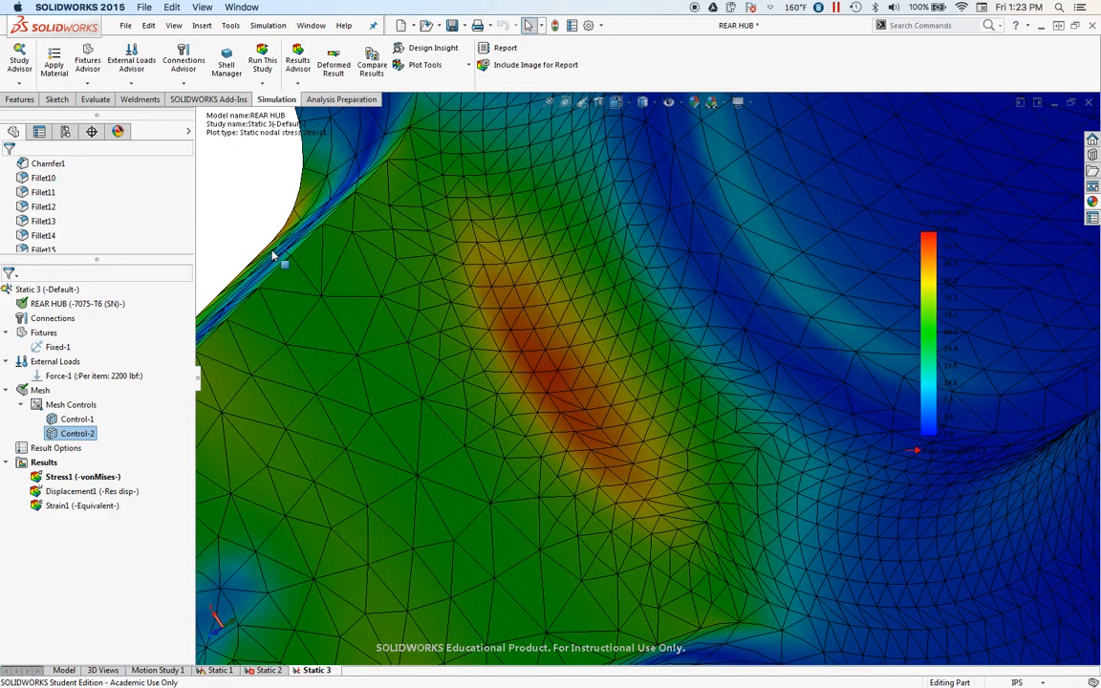
scroll(519, 327, "up", 3)
scroll(833, 462, "up", 2)
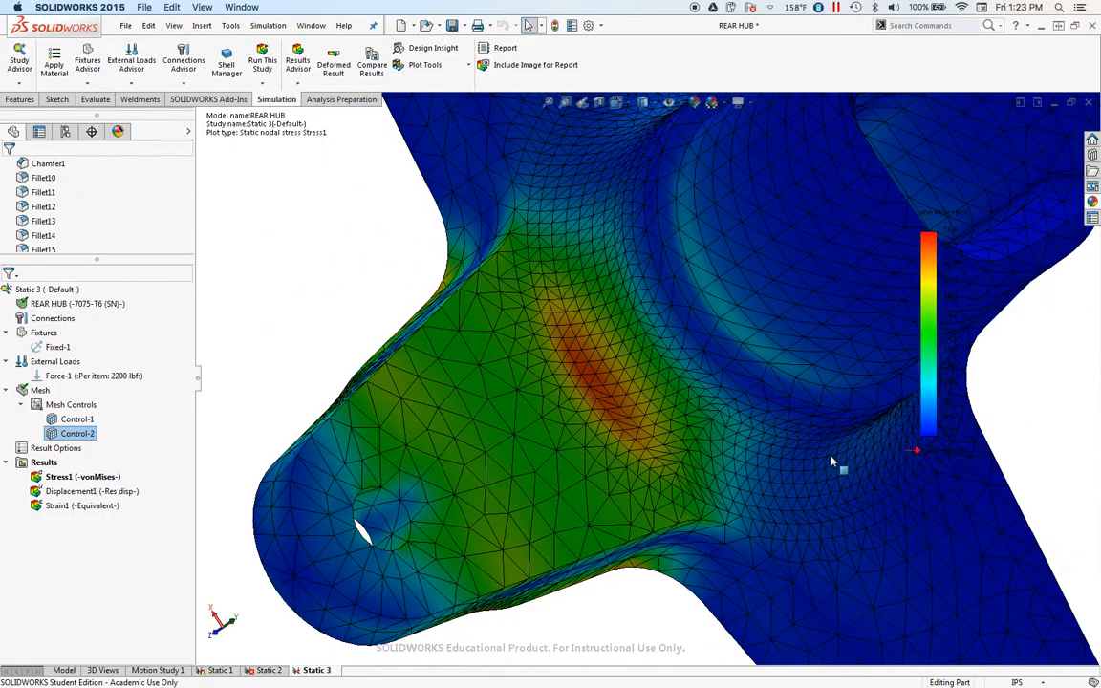
scroll(834, 461, "up", 5)
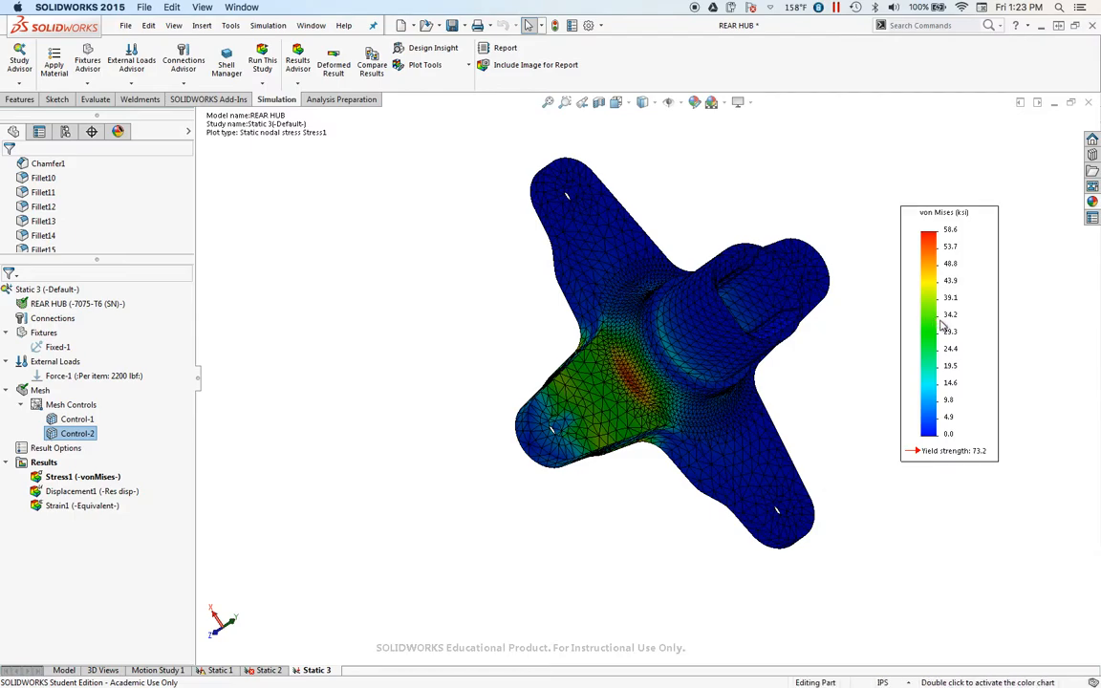
Turn off the mesh display on the stress plot and inspect the stress distribution on the ribbed side of the hub.
right_click(968, 352)
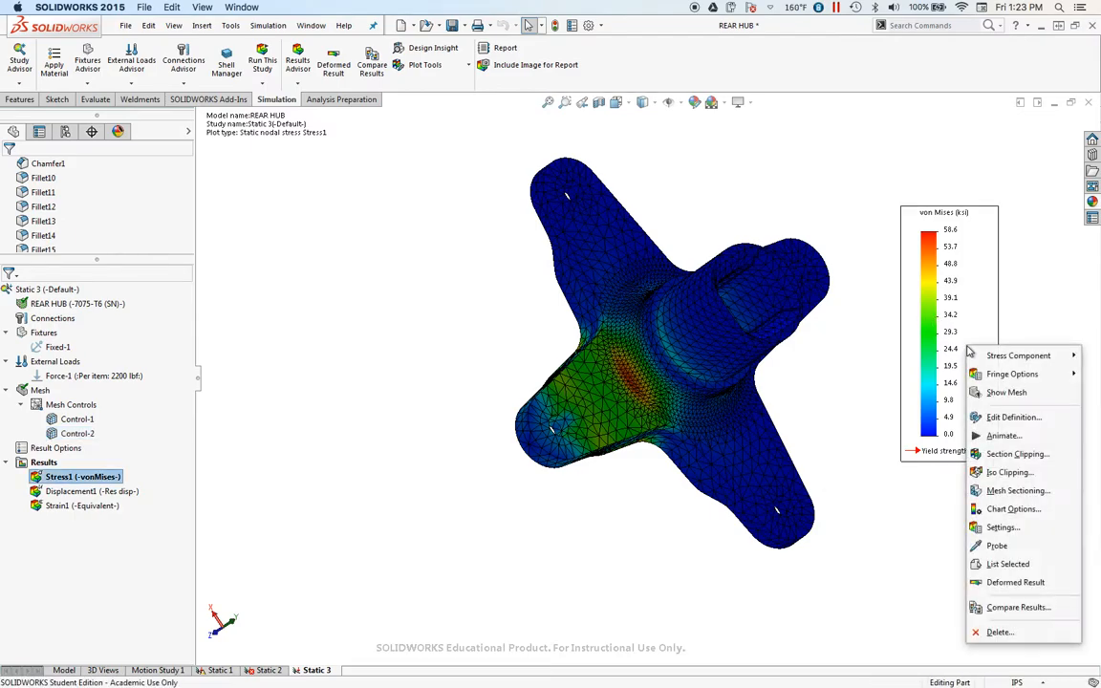
left_click(998, 392)
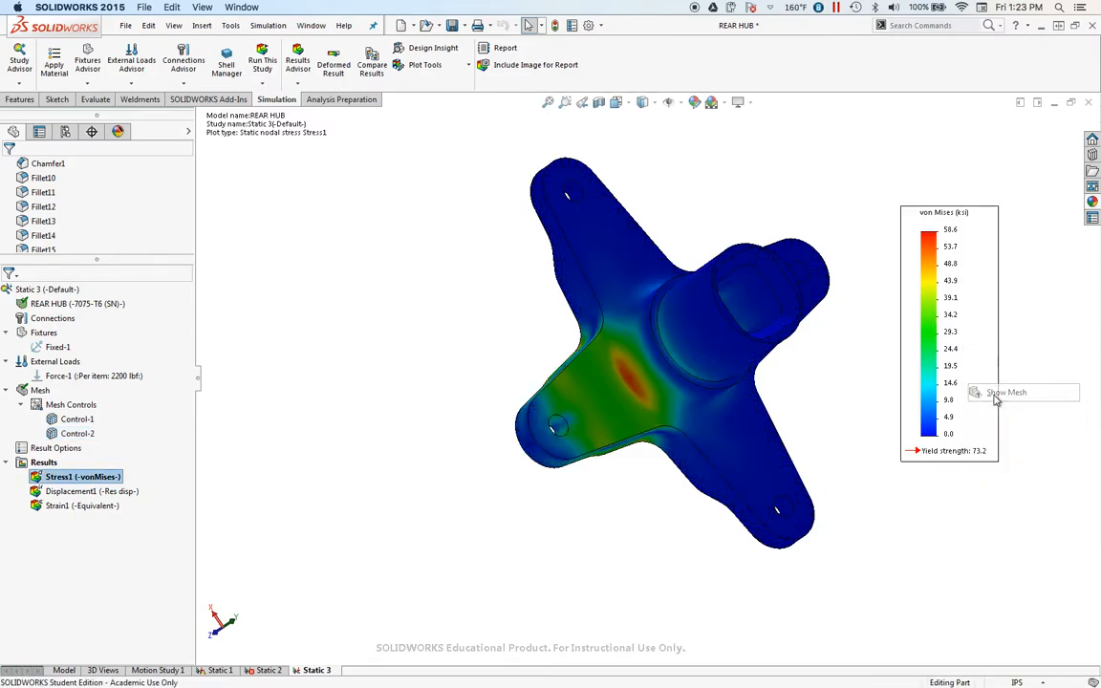
middle_click_drag(828, 392, 737, 422)
key("ctrl+7")
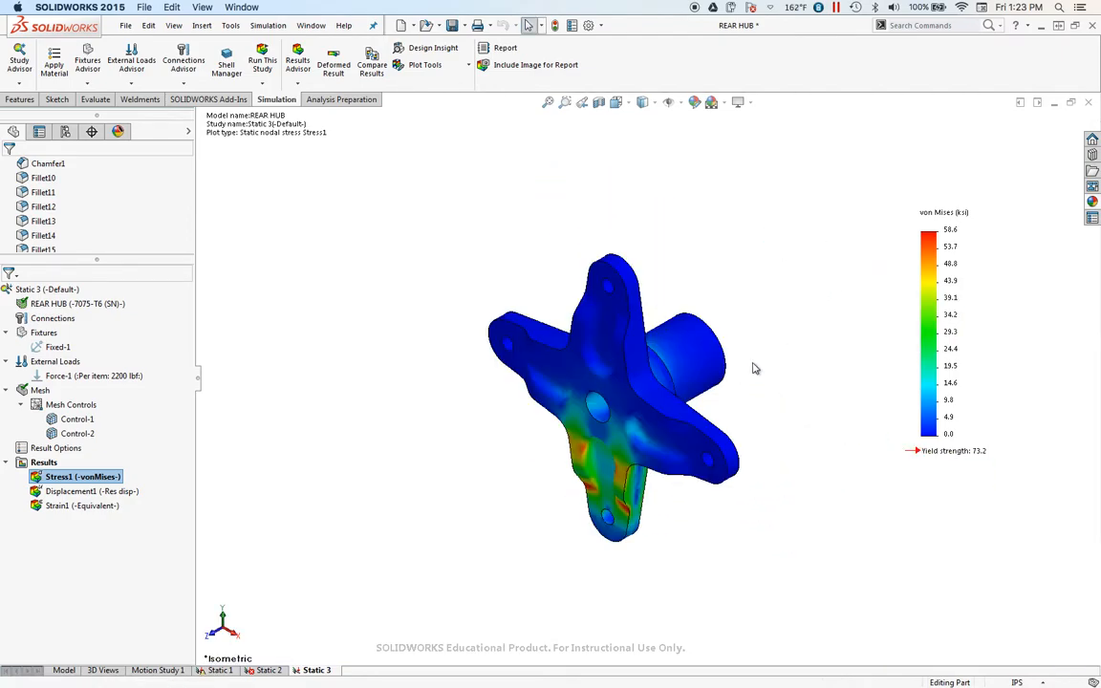
middle_click_drag(696, 548, 680, 455)
scroll(673, 453, "up", 4)
scroll(600, 443, "down", 5)
scroll(921, 244, "up", 5)
scroll(783, 327, "down", 5)
scroll(860, 315, "down", 2)
Move the stress legend farther away from the model and turn on the mesh display for the plot.
left_click_drag(907, 443, 1002, 362)
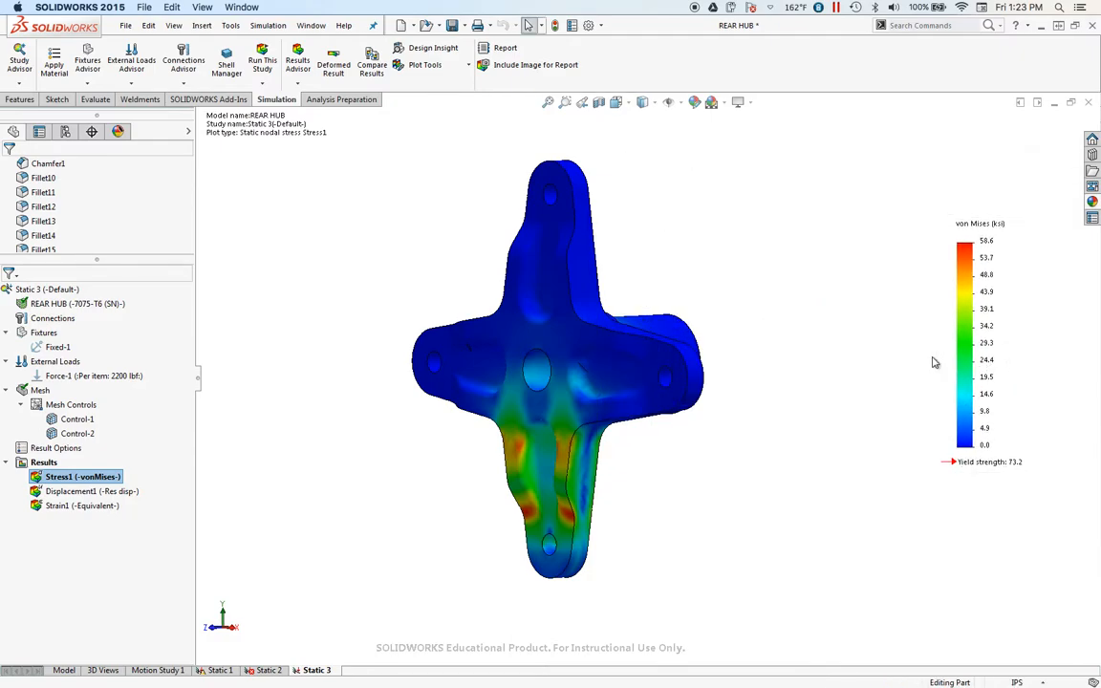
right_click(1002, 369)
left_click(1016, 414)
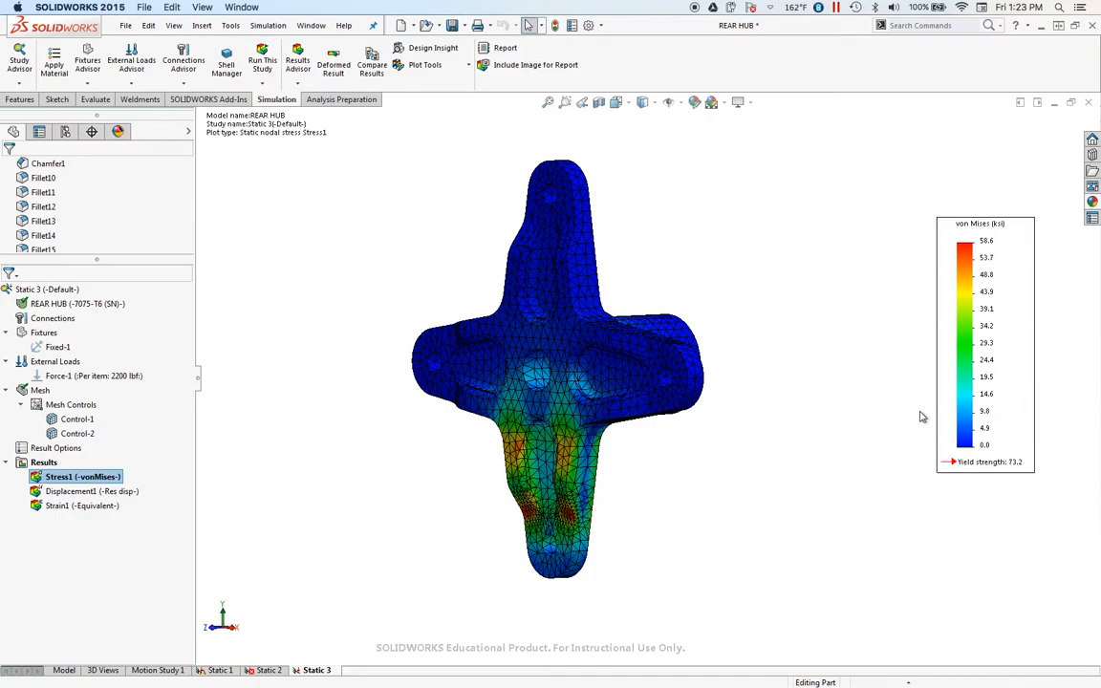
Show the minimum annotation on the Stress1 plot and place its label clear of the hub beside the upper arm.
middle_click_drag(699, 493, 634, 487)
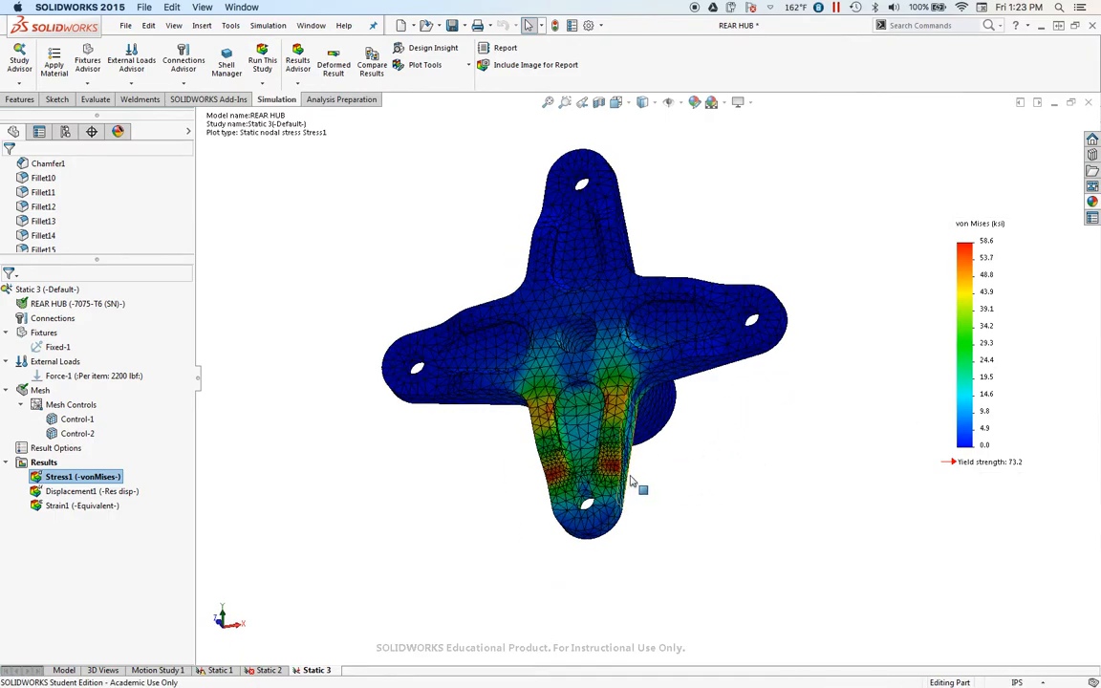
right_click(49, 480)
left_click(96, 176)
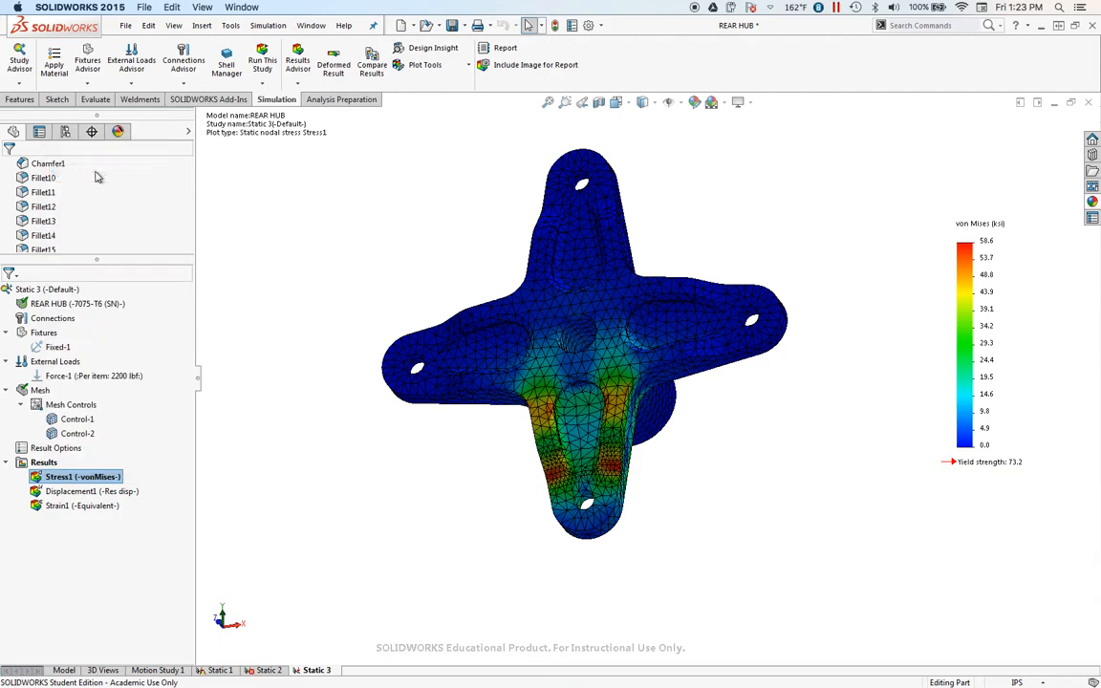
left_click(65, 193)
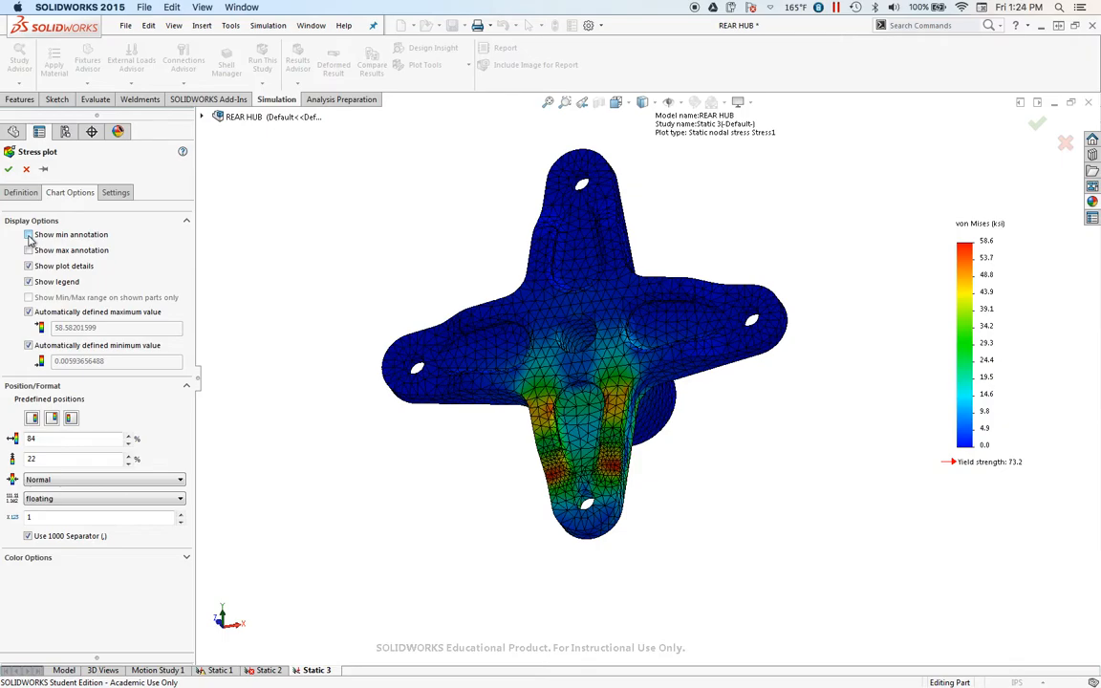
left_click(28, 235)
mouse_move(516, 187)
left_mouse_down()
mouse_move(462, 206)
mouse_move(506, 272)
mouse_move(693, 213)
left_mouse_up()
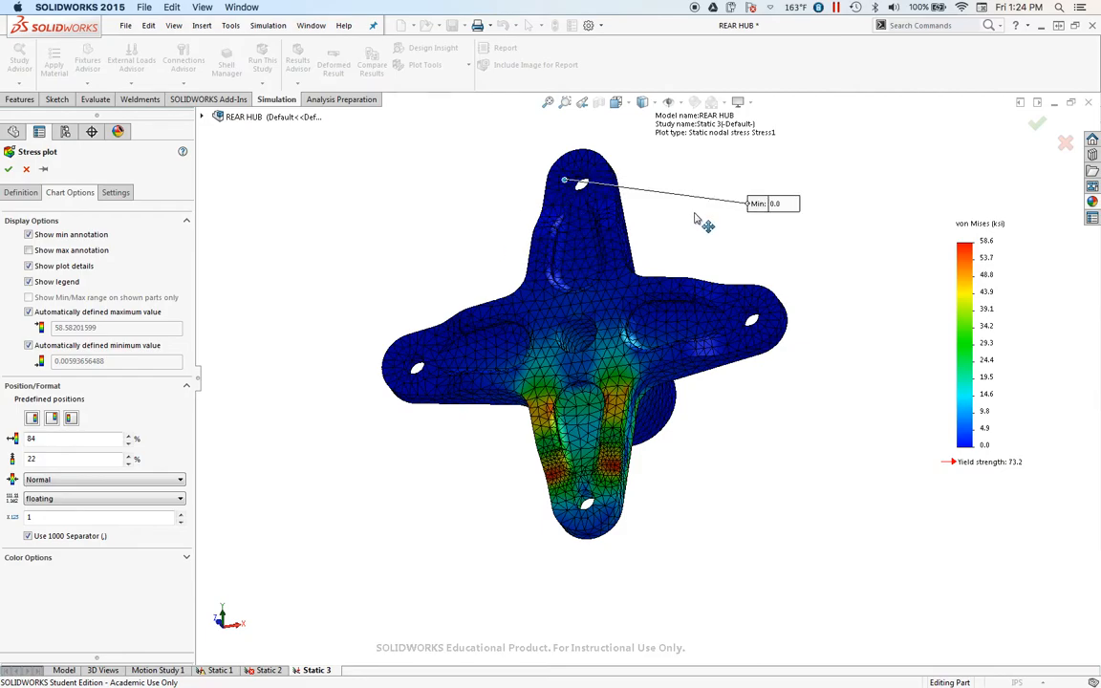
Show the maximum annotation instead of the minimum one on the stress plot and place its label beside the loaded arm.
left_click(29, 251)
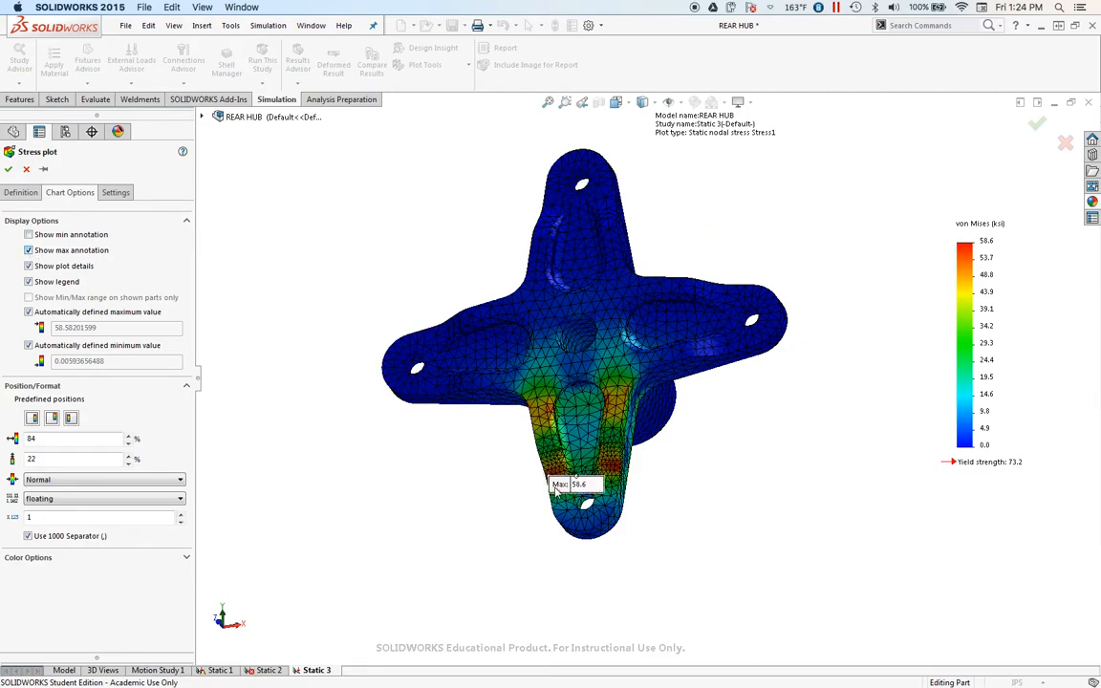
left_click_drag(577, 488, 486, 508)
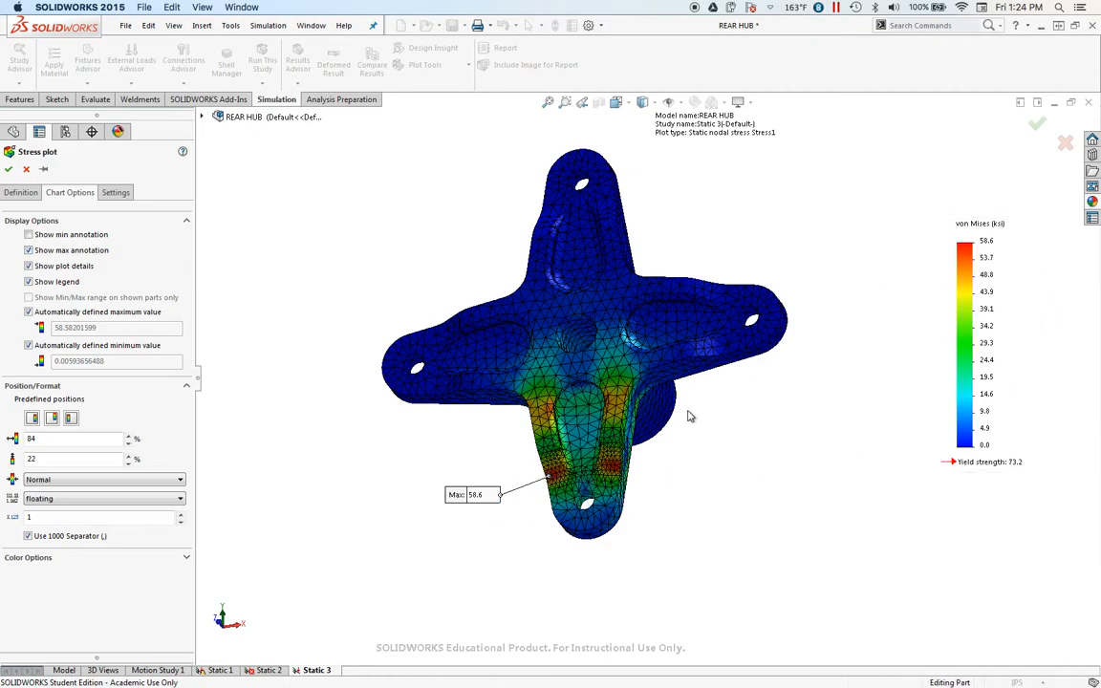
scroll(578, 470, "up", 3)
scroll(577, 470, "down", 10)
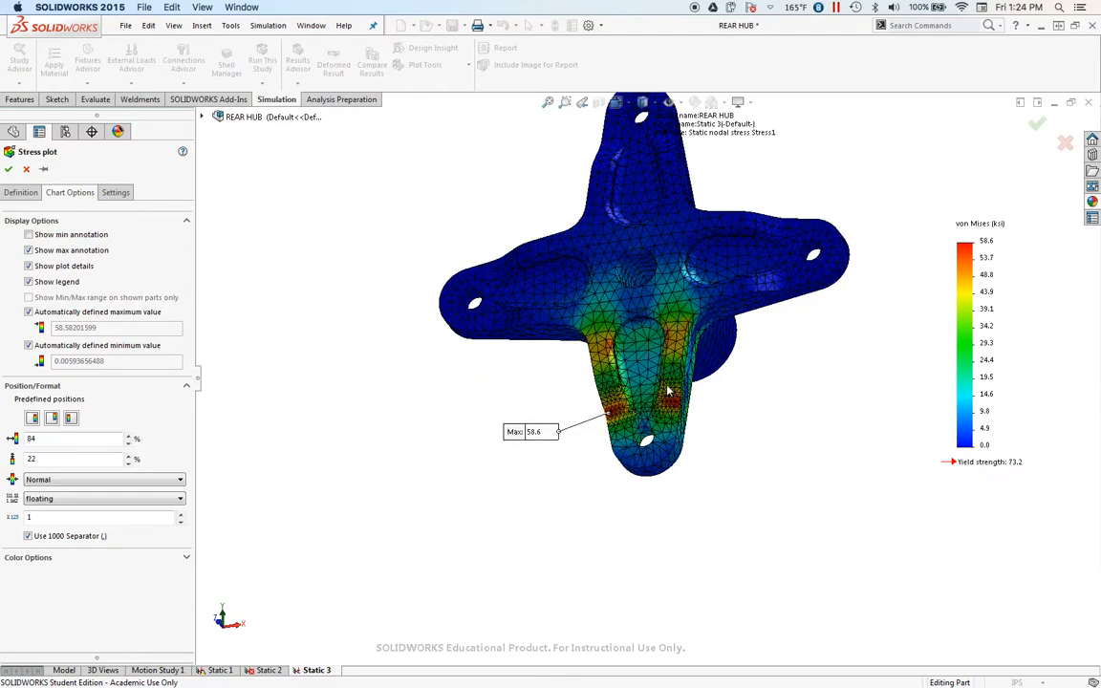
Examine the maximum stress location on the loaded arm, moving the annotation label clear of the stressed region.
left_click_drag(280, 445, 560, 422)
scroll(643, 390, "up", 1)
scroll(643, 390, "down", 4)
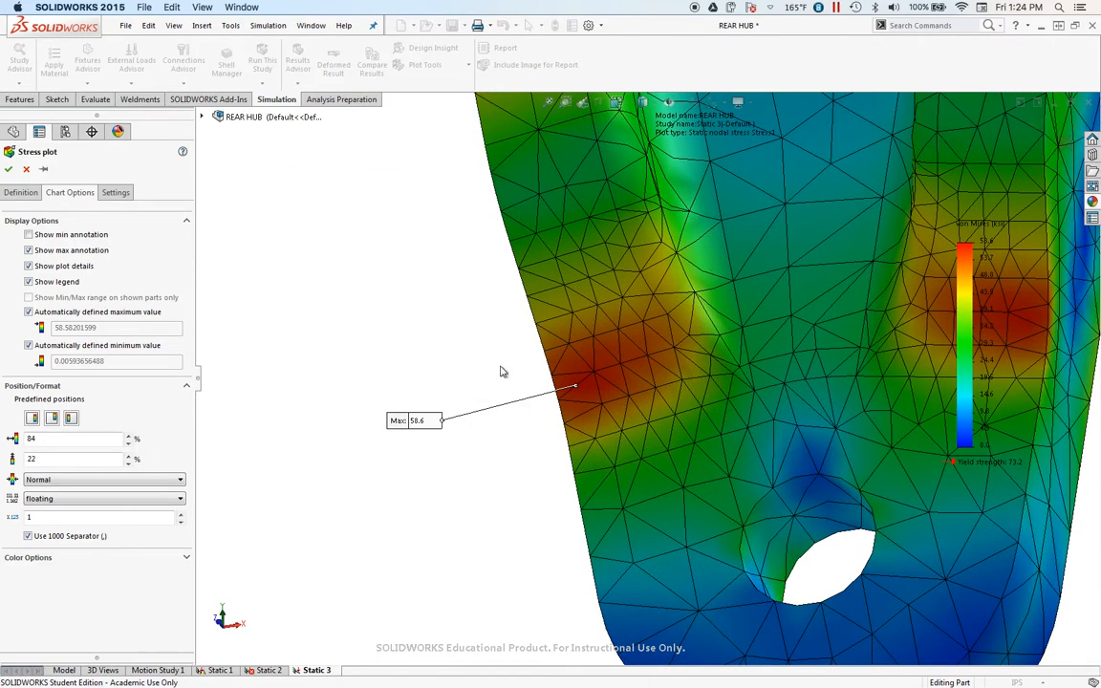
left_click_drag(435, 437, 503, 468)
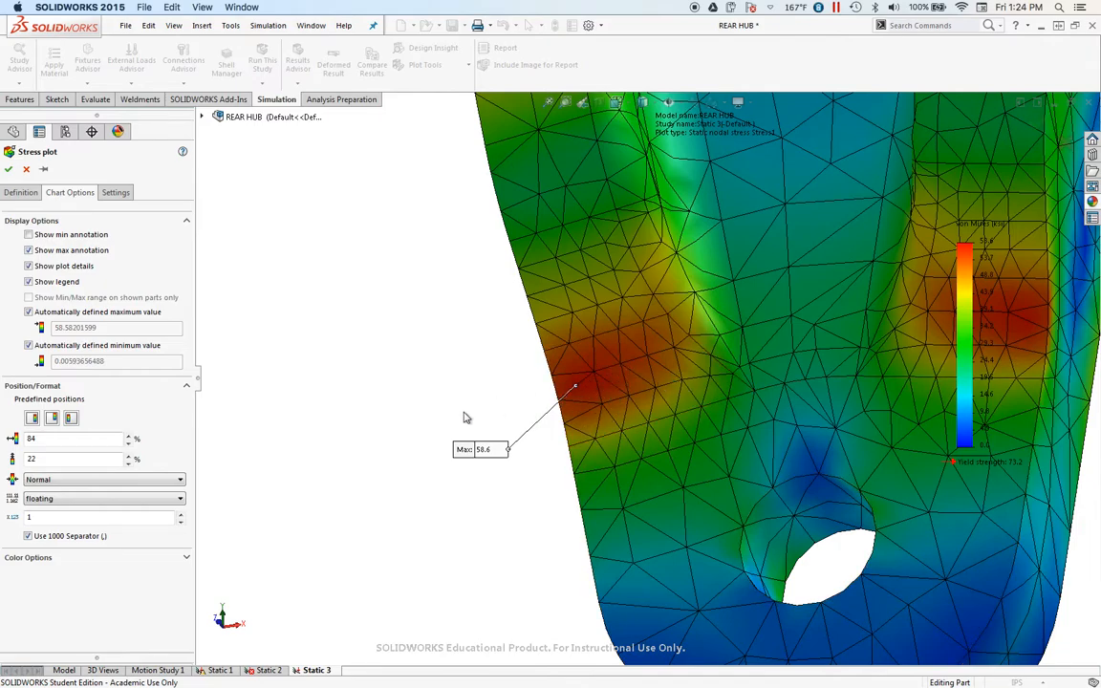
scroll(496, 415, "up", 3)
middle_click_drag(564, 417, 536, 451)
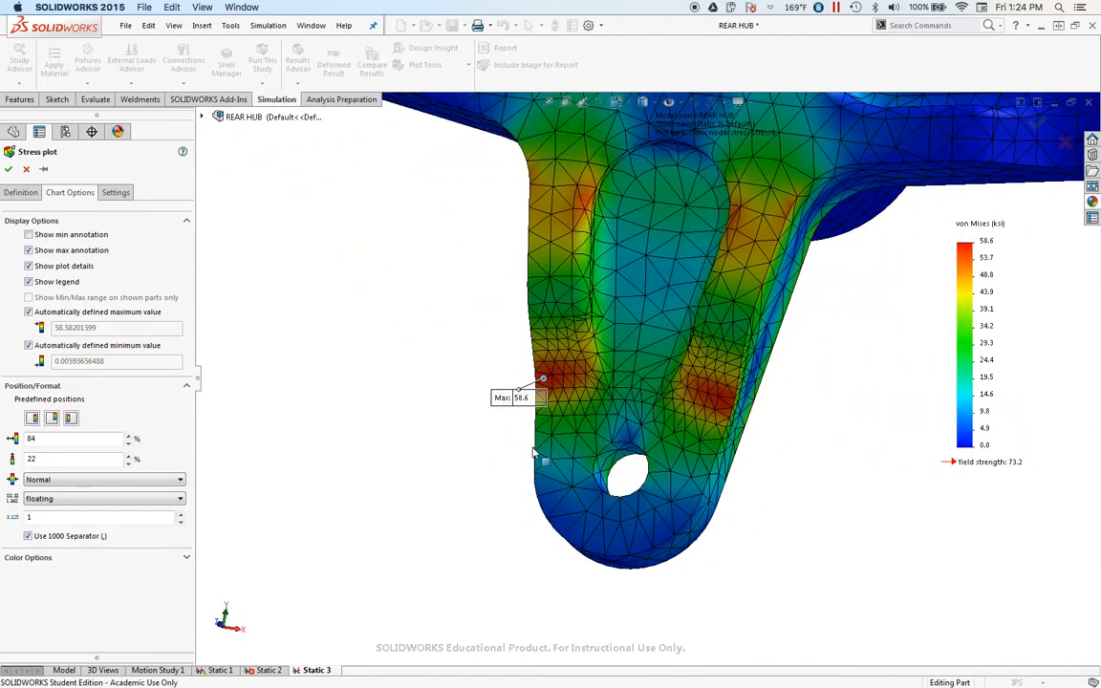
left_click_drag(513, 396, 366, 364)
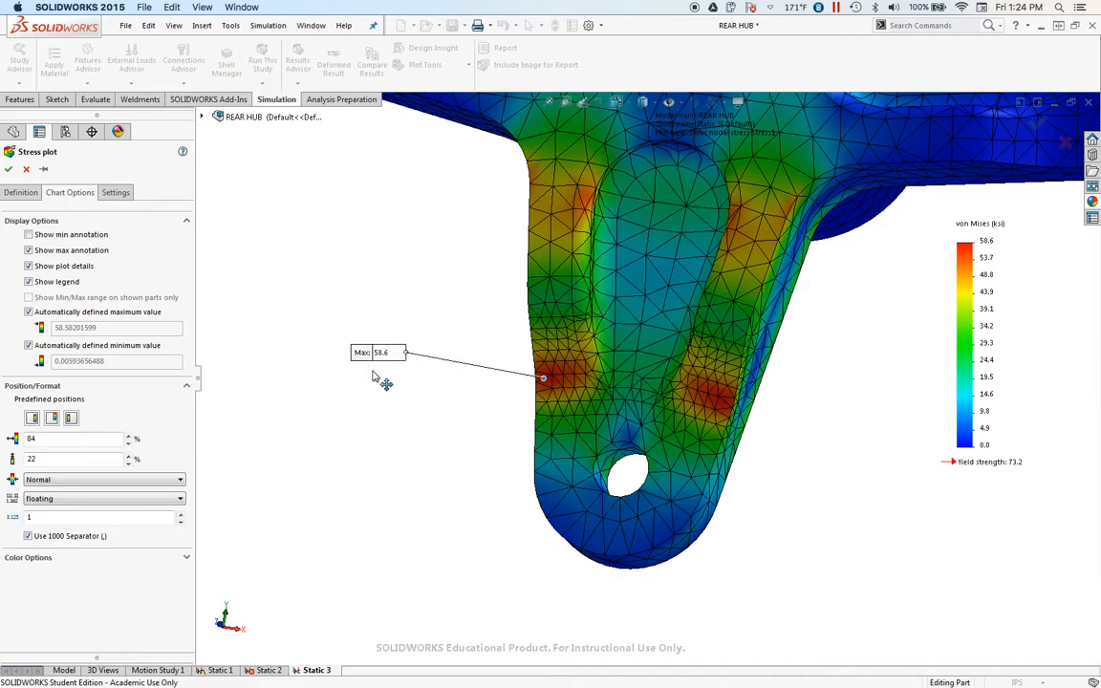
scroll(573, 394, "up", 5)
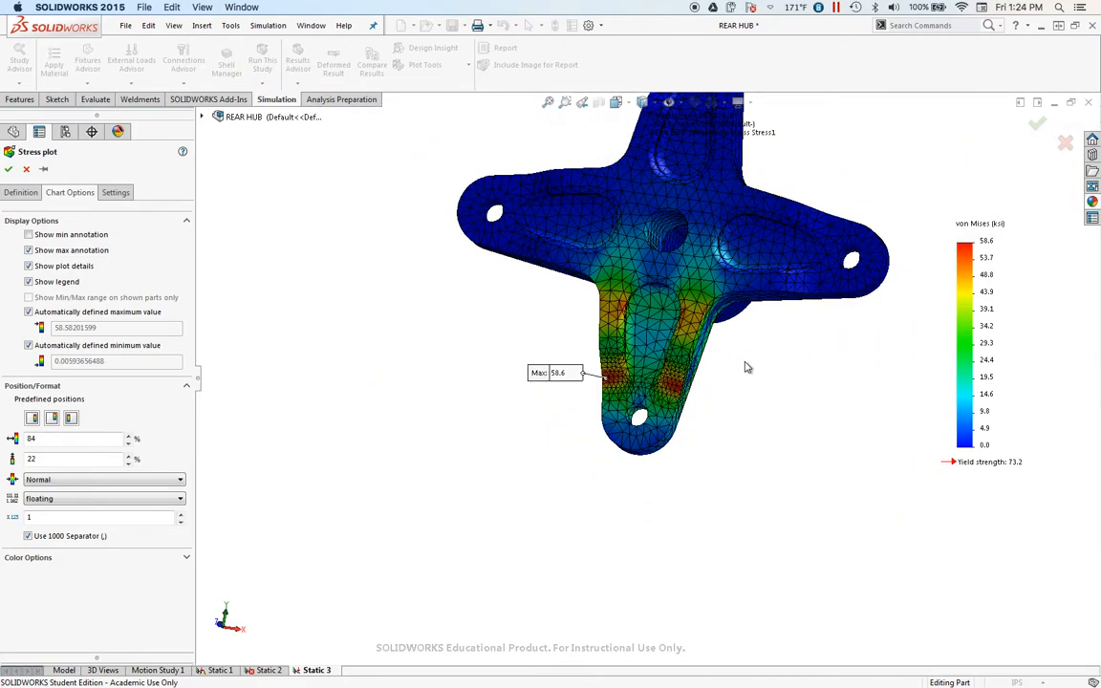
scroll(744, 363, "up", 4)
scroll(691, 346, "down", 4)
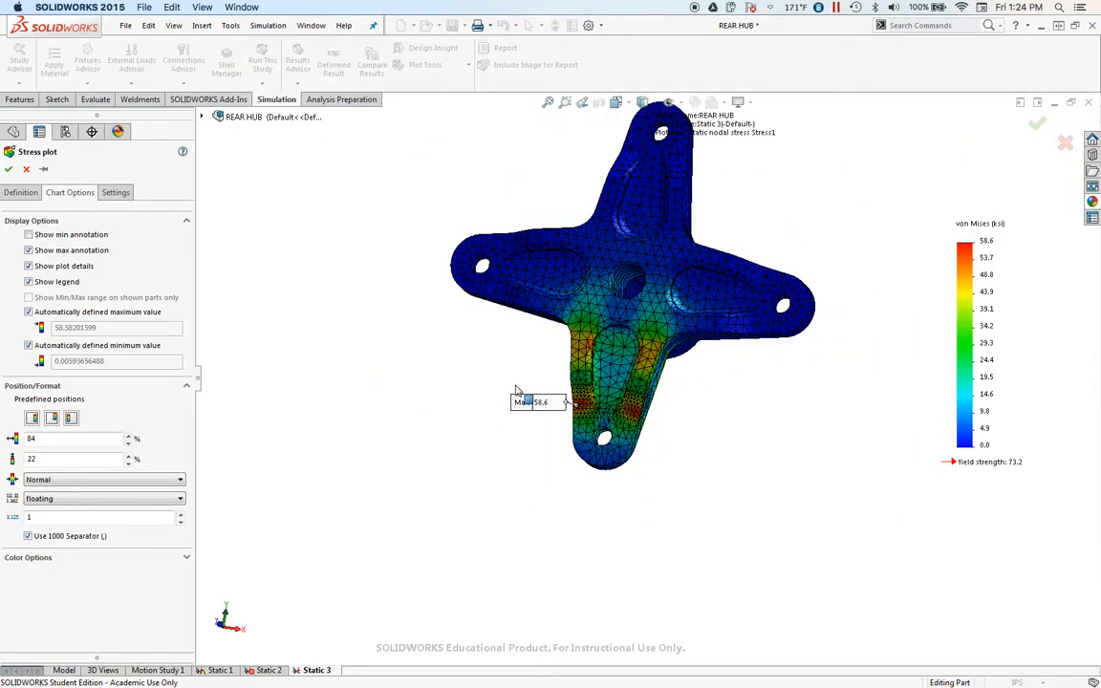
Hide the maximum annotation and apply the stress plot's chart options.
left_click(29, 250)
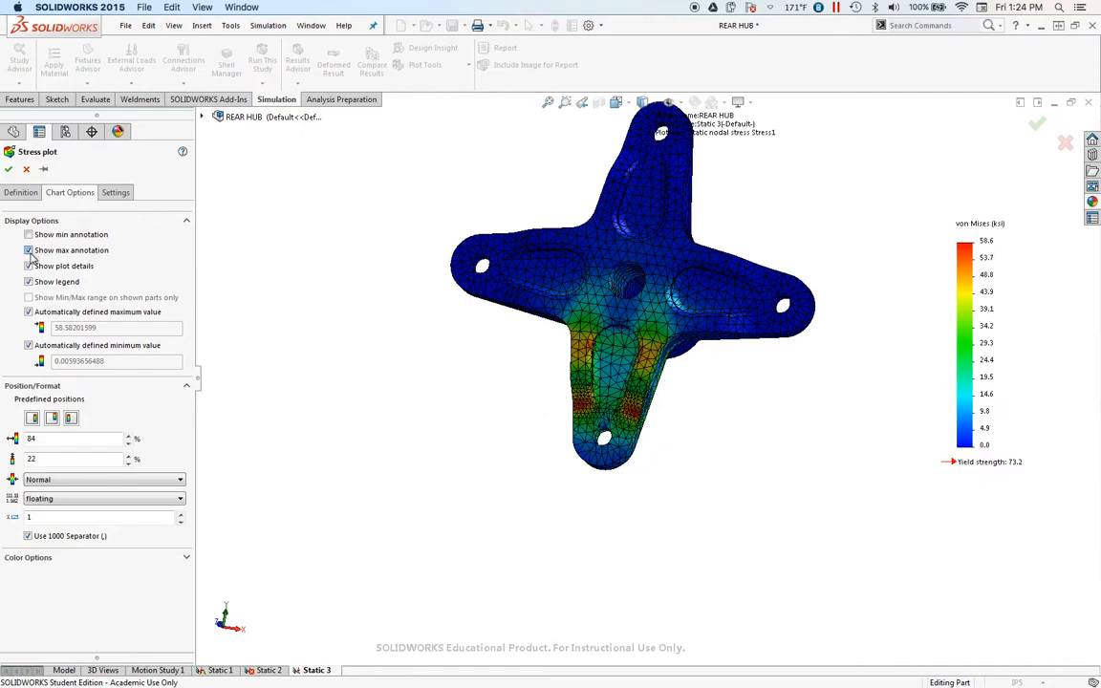
scroll(742, 237, "up", 2)
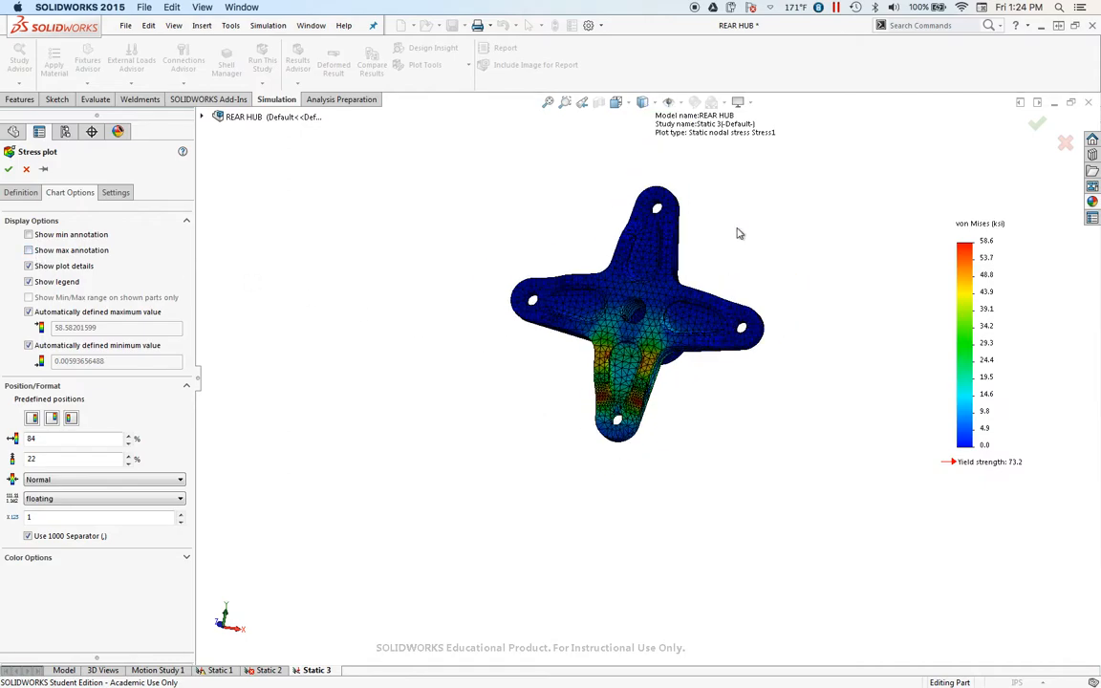
scroll(667, 241, "down", 2)
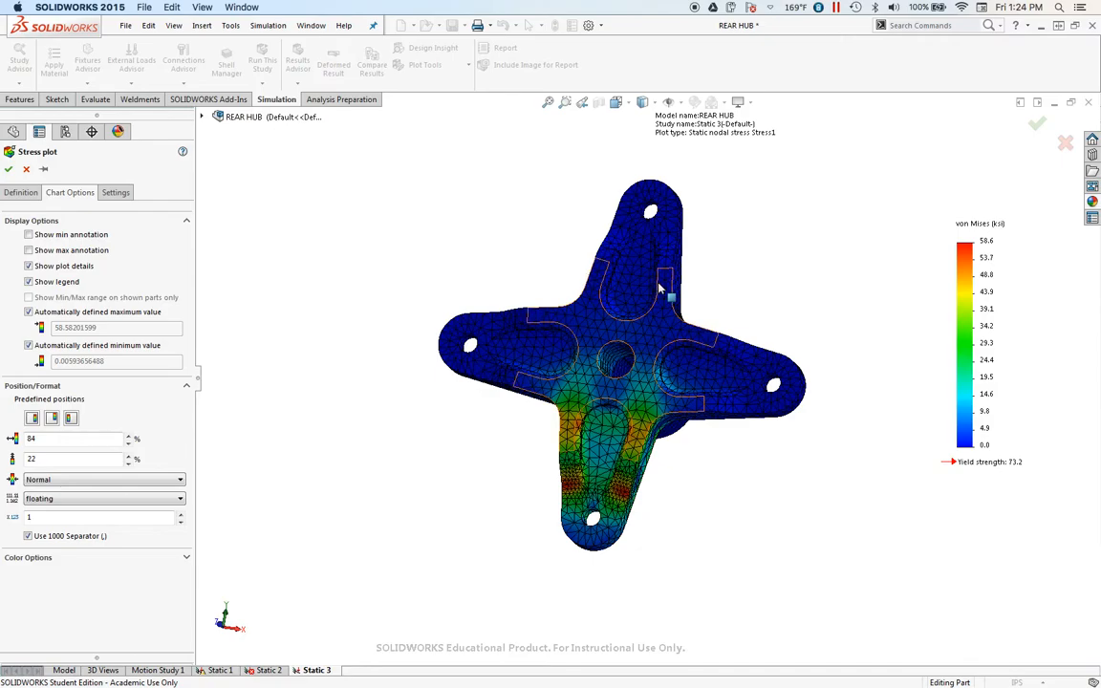
left_click(9, 170)
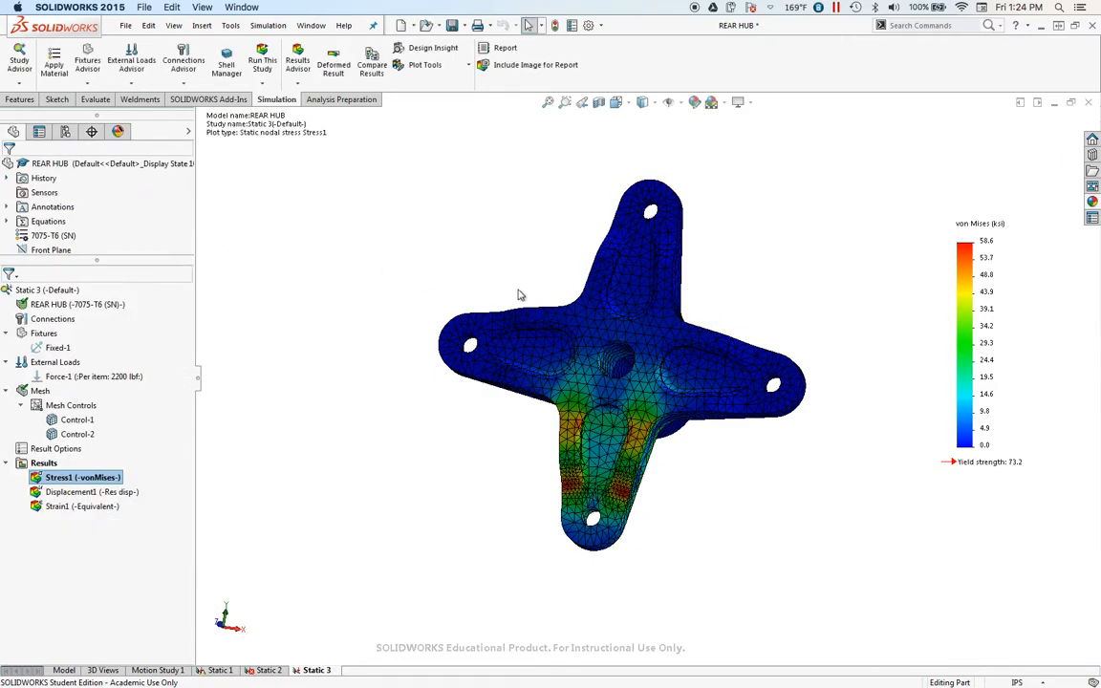
Create a factor of safety distribution plot for all bodies, using the Automatic criterion and a multiplication factor of 1.
middle_click_drag(760, 295, 675, 316)
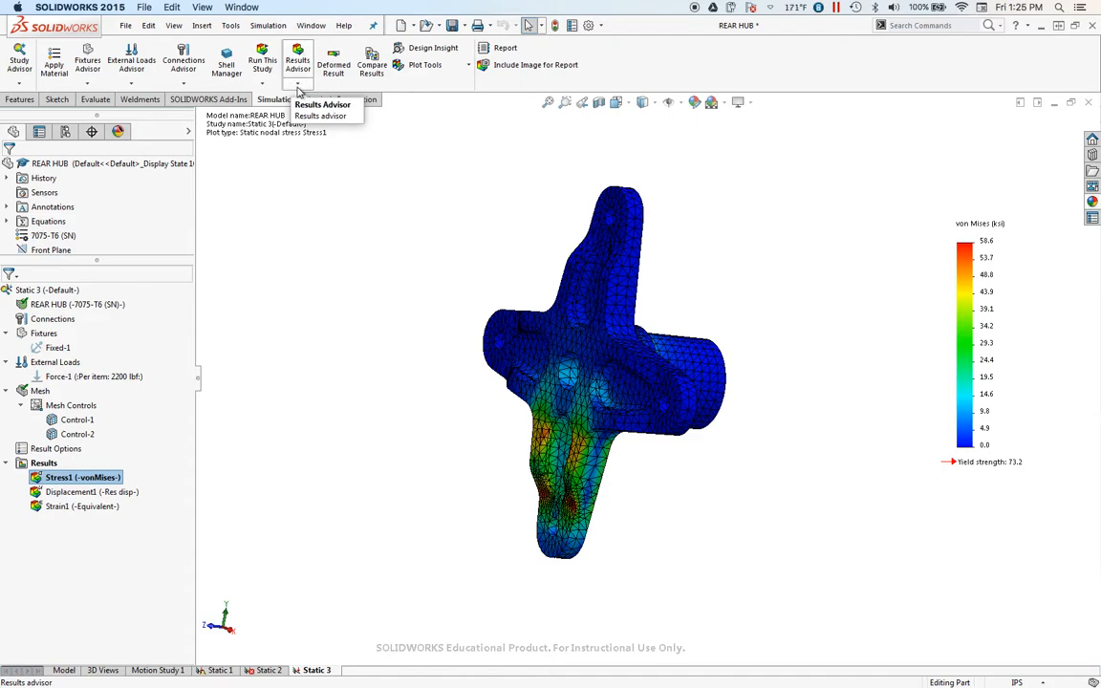
left_click(298, 88)
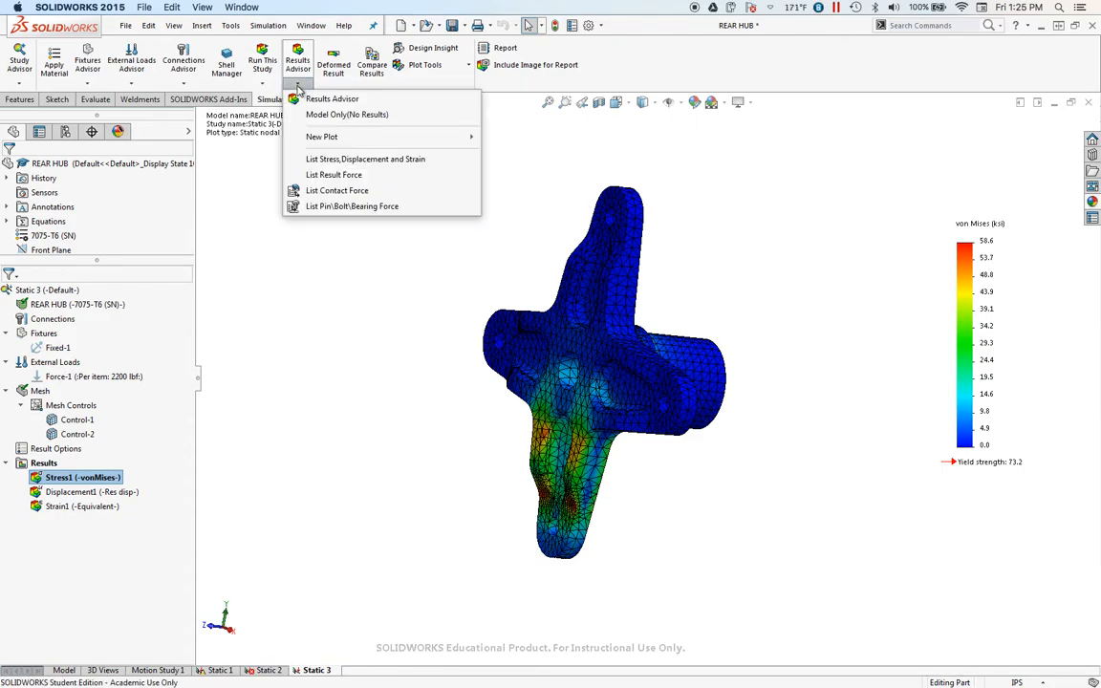
mouse_move(326, 140)
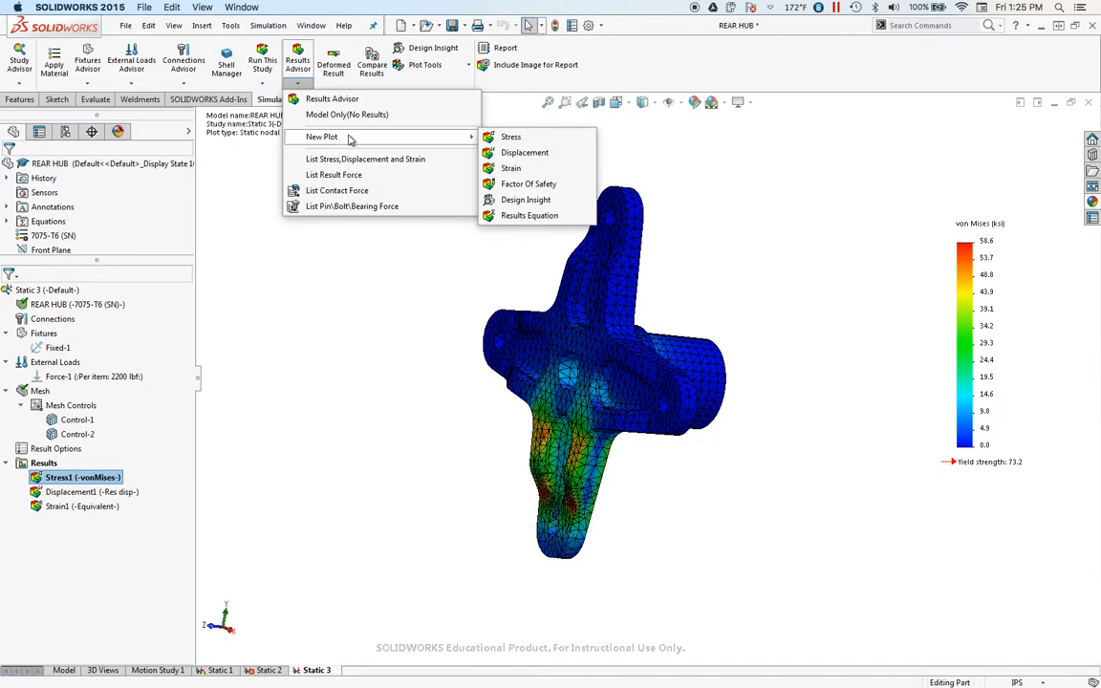
left_click(531, 188)
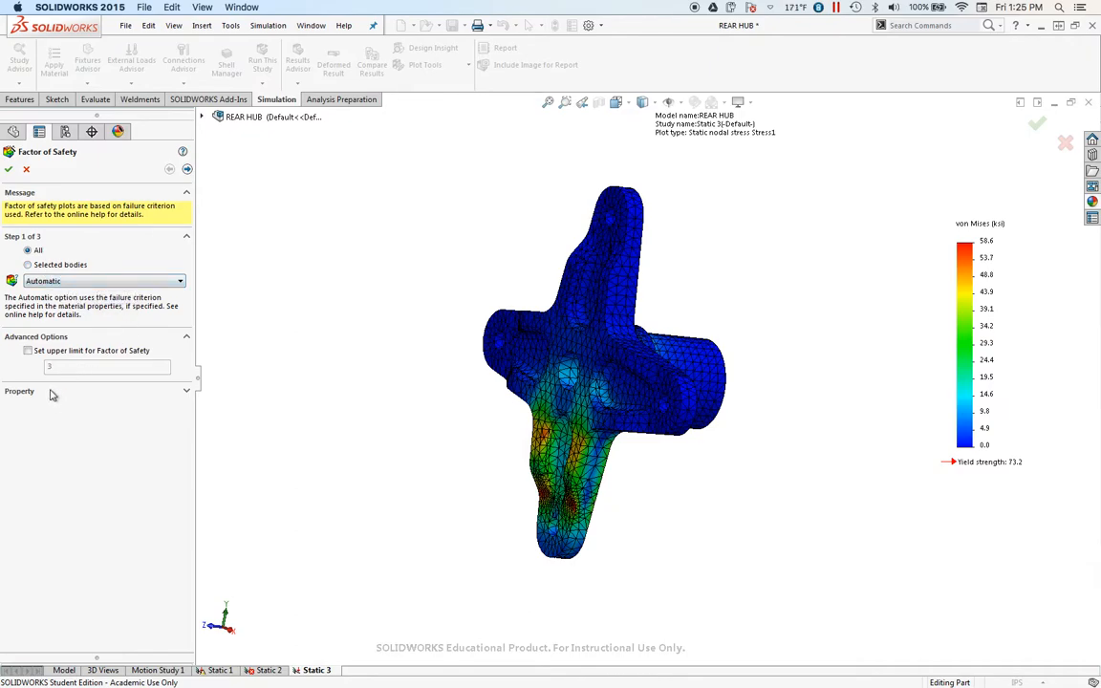
left_click(188, 170)
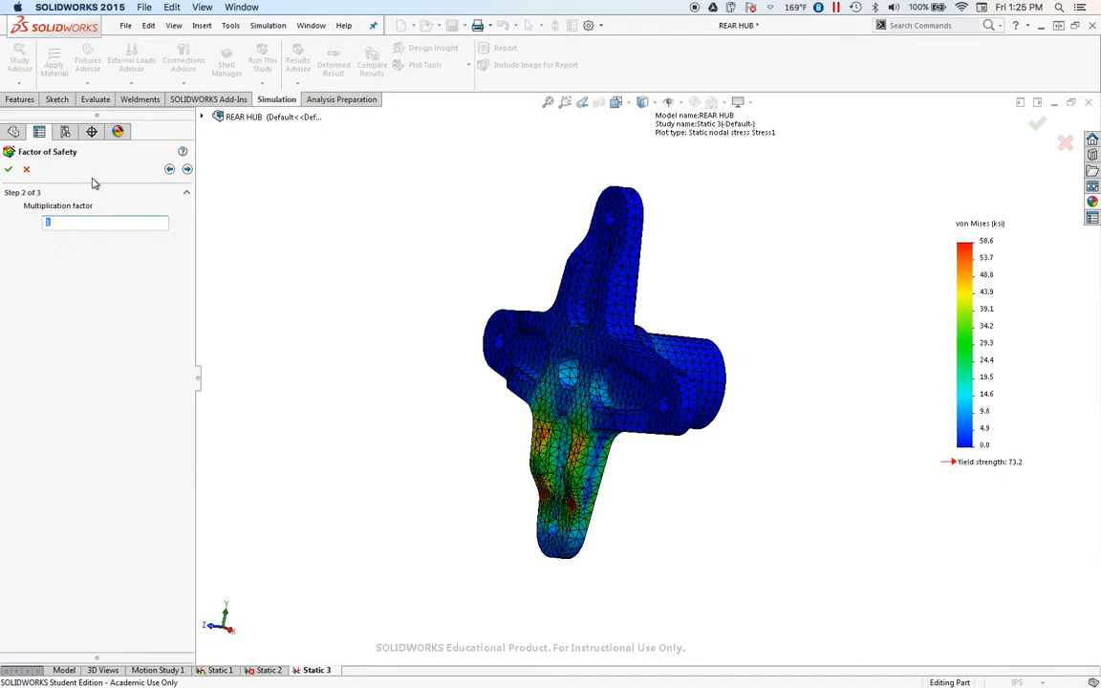
left_click(187, 169)
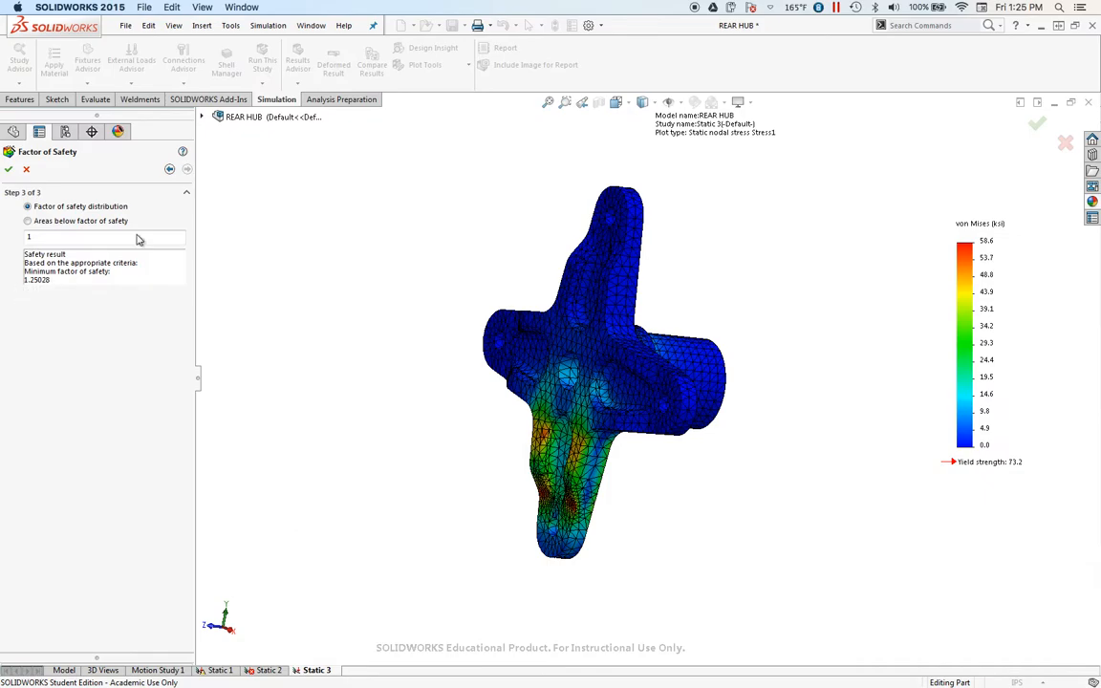
left_click(8, 171)
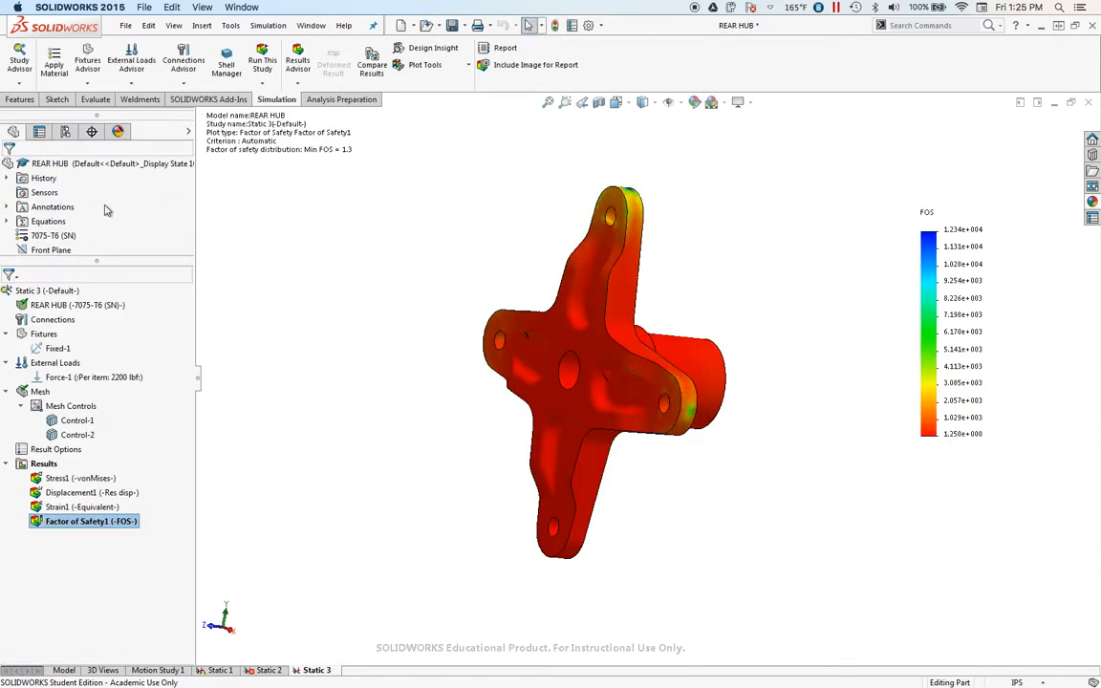
Examine the factor of safety distribution on the front face and sides of the hub.
middle_click_drag(484, 270, 536, 241)
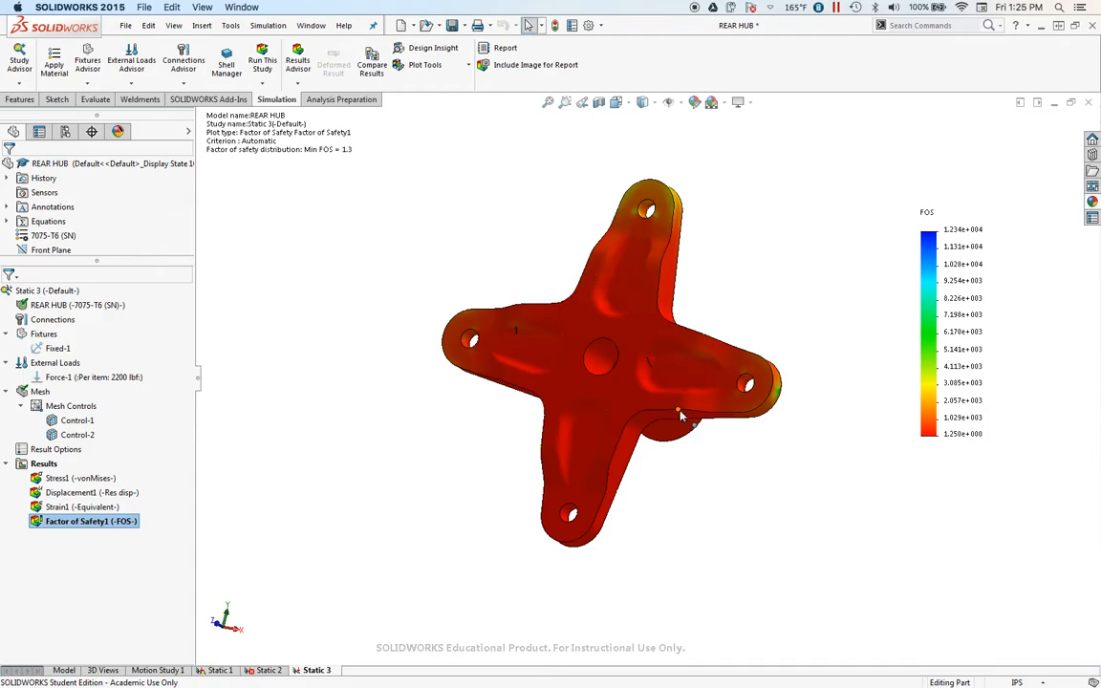
mouse_move(749, 466)
middle_mouse_down()
mouse_move(766, 468)
mouse_move(721, 479)
middle_mouse_up()
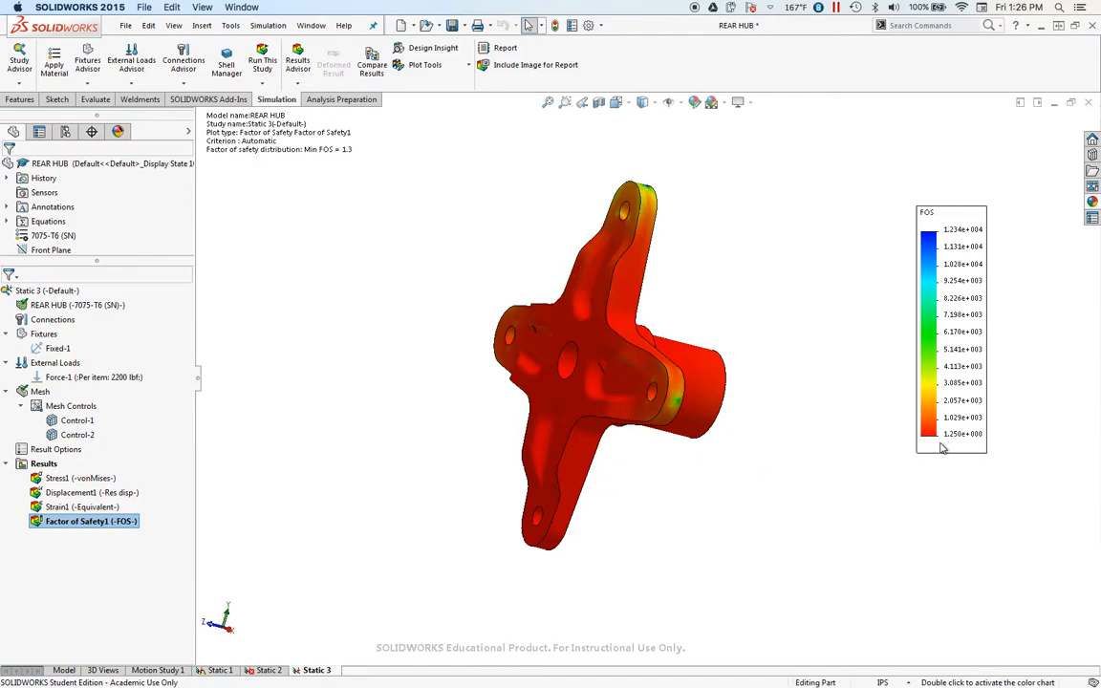
middle_click_drag(777, 513, 750, 479)
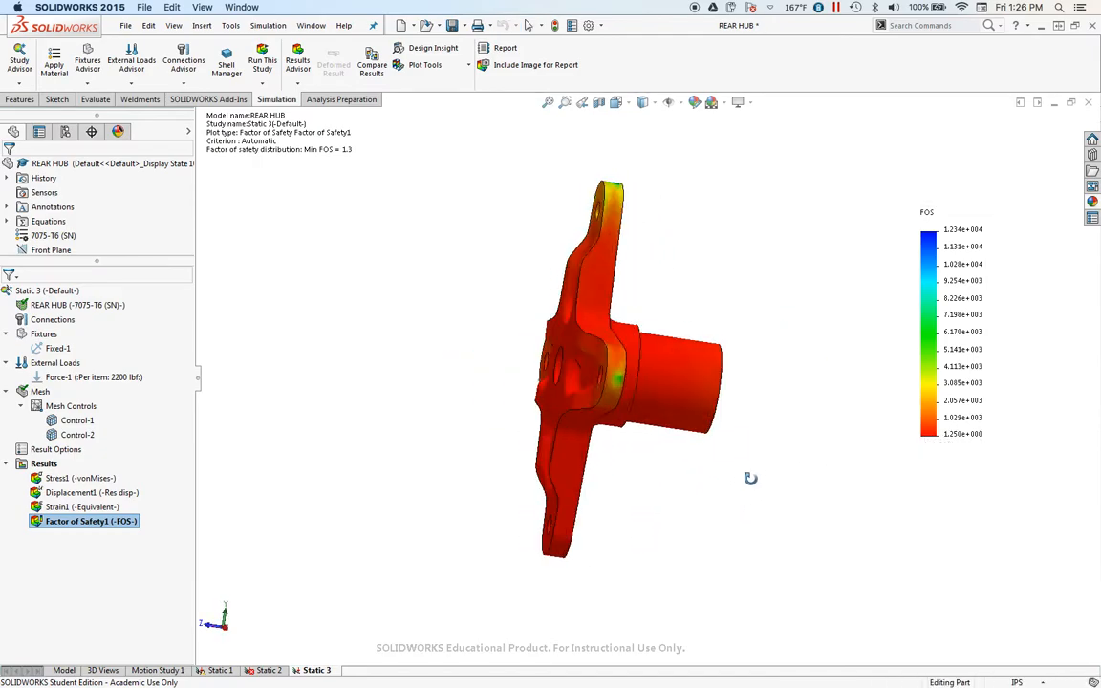
right_click(62, 524)
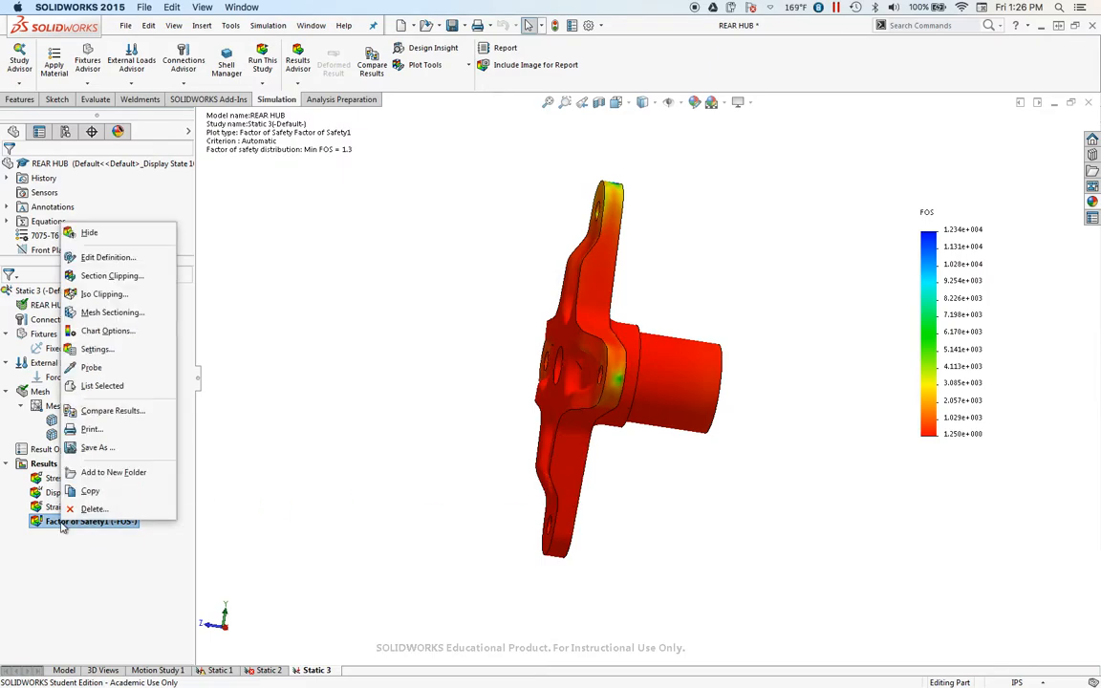
left_click(82, 259)
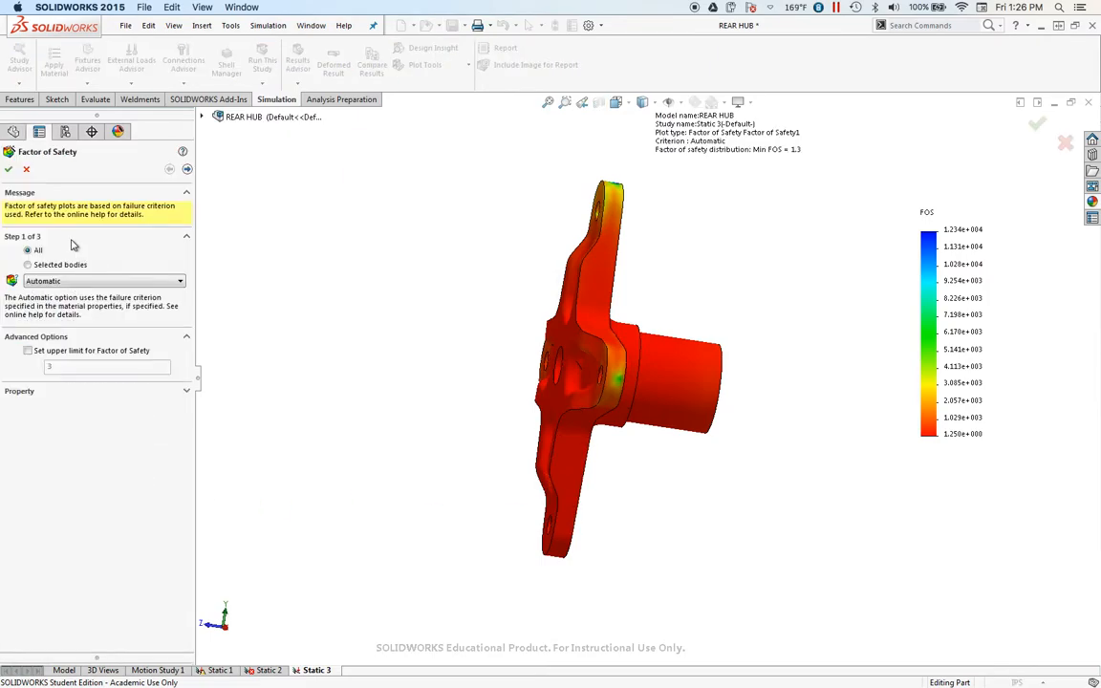
left_click(9, 171)
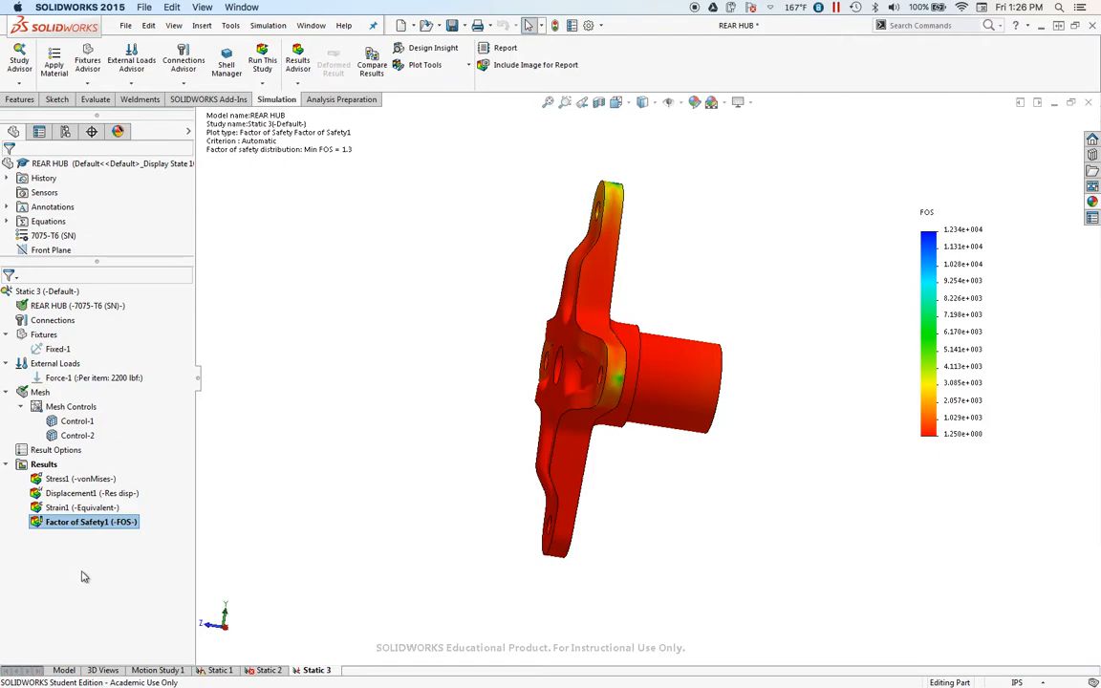
Set the factor of safety plot's legend numbers to floating format with 1 decimal place and apply the chart options.
right_click(60, 527)
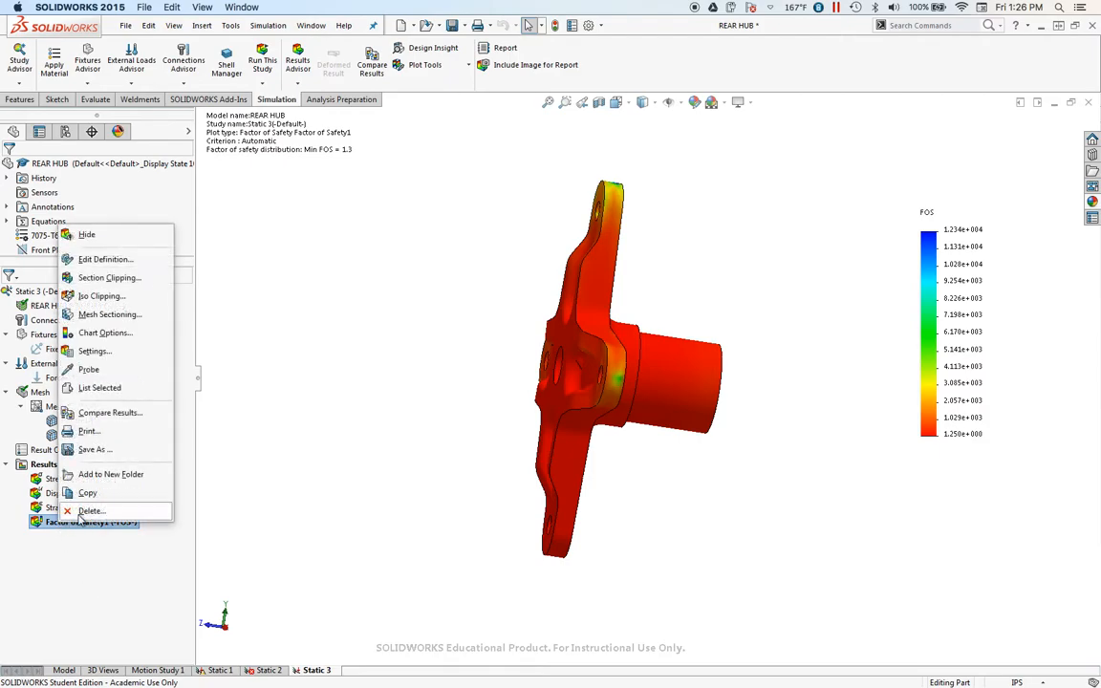
left_click(107, 332)
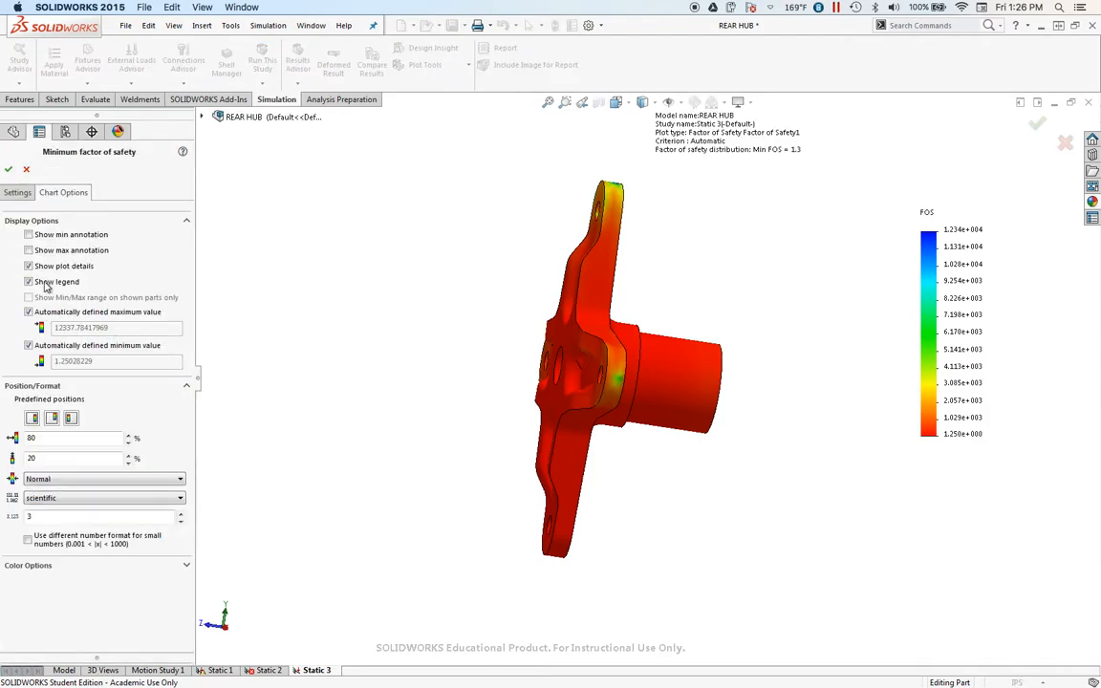
left_click(76, 498)
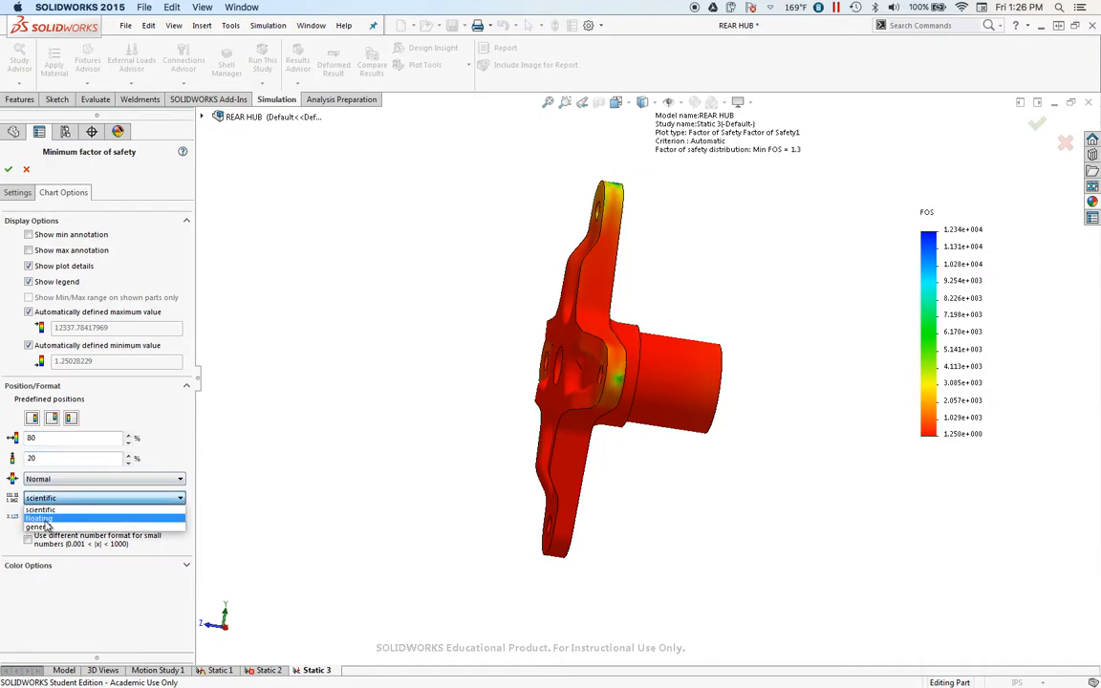
left_click(42, 519)
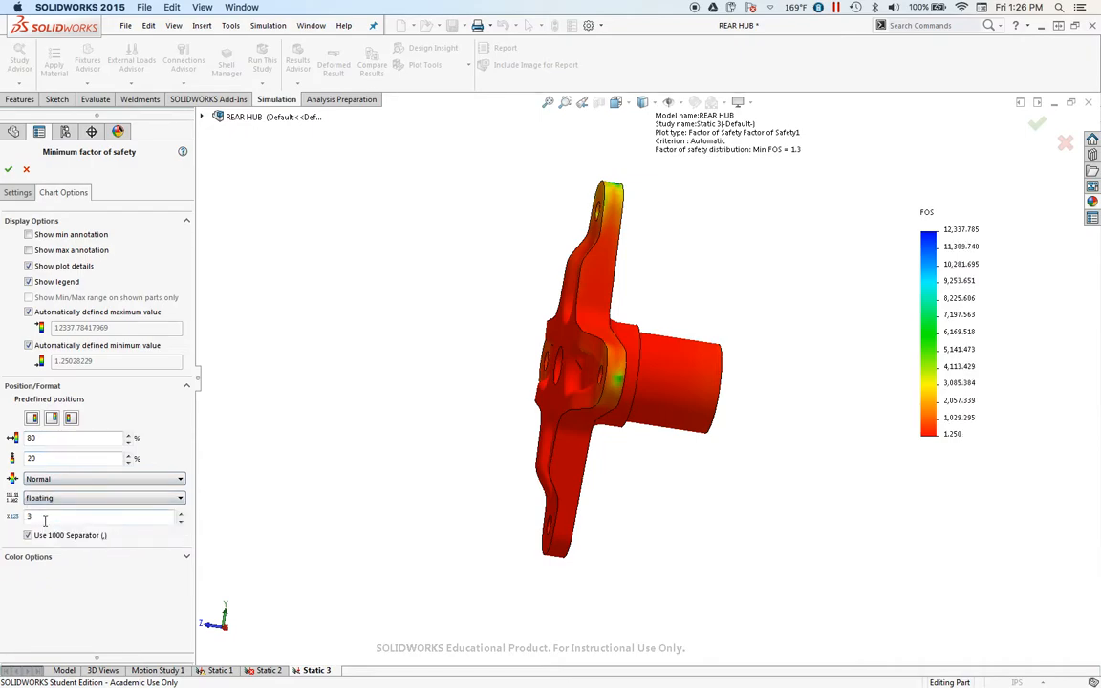
left_click(180, 524)
left_click(180, 523)
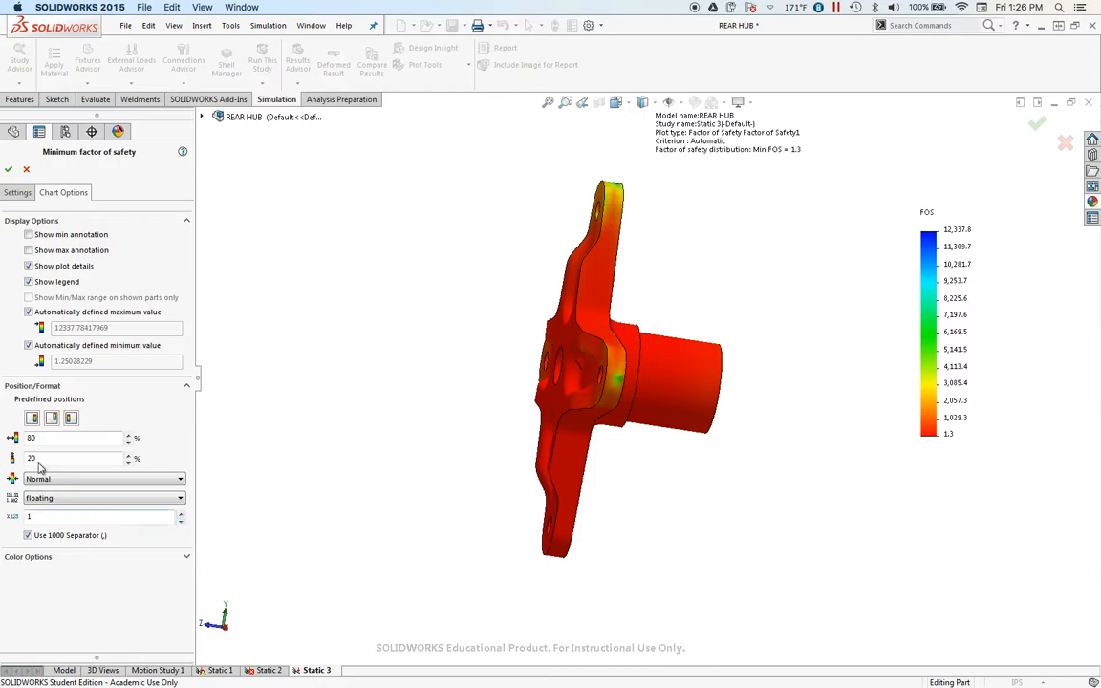
left_click(16, 194)
left_click(63, 192)
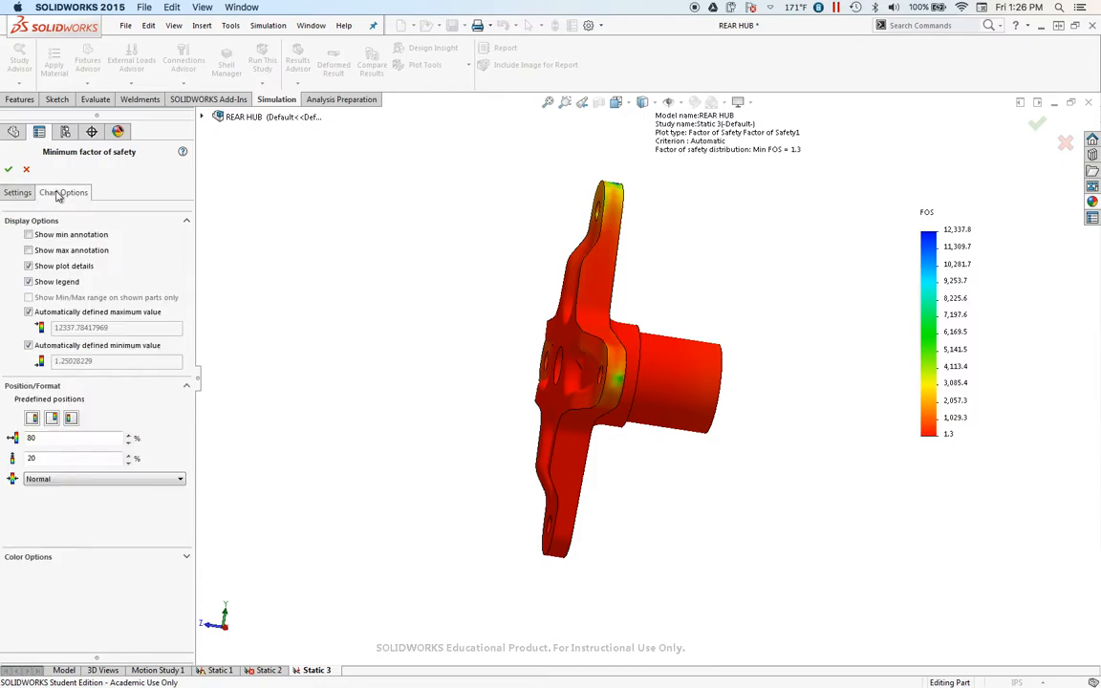
left_click(9, 170)
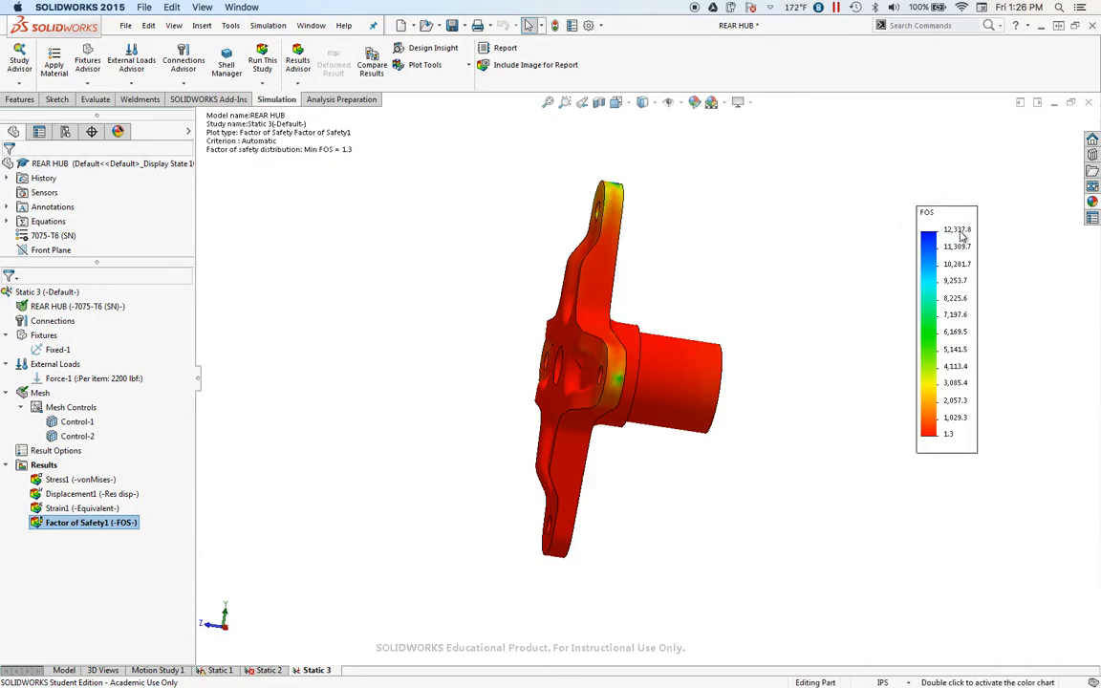
Examine the region of highest factor of safety at the tip of the hub's upper arm.
middle_click_drag(715, 211, 695, 294)
scroll(630, 235, "up", 4)
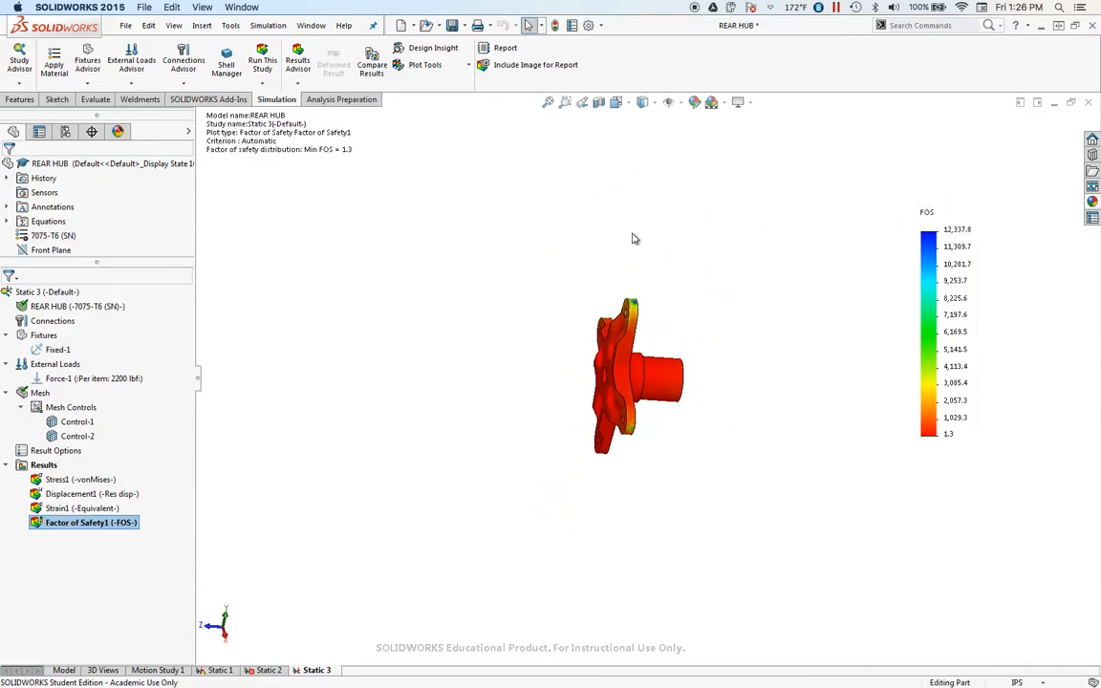
scroll(648, 323, "down", 8)
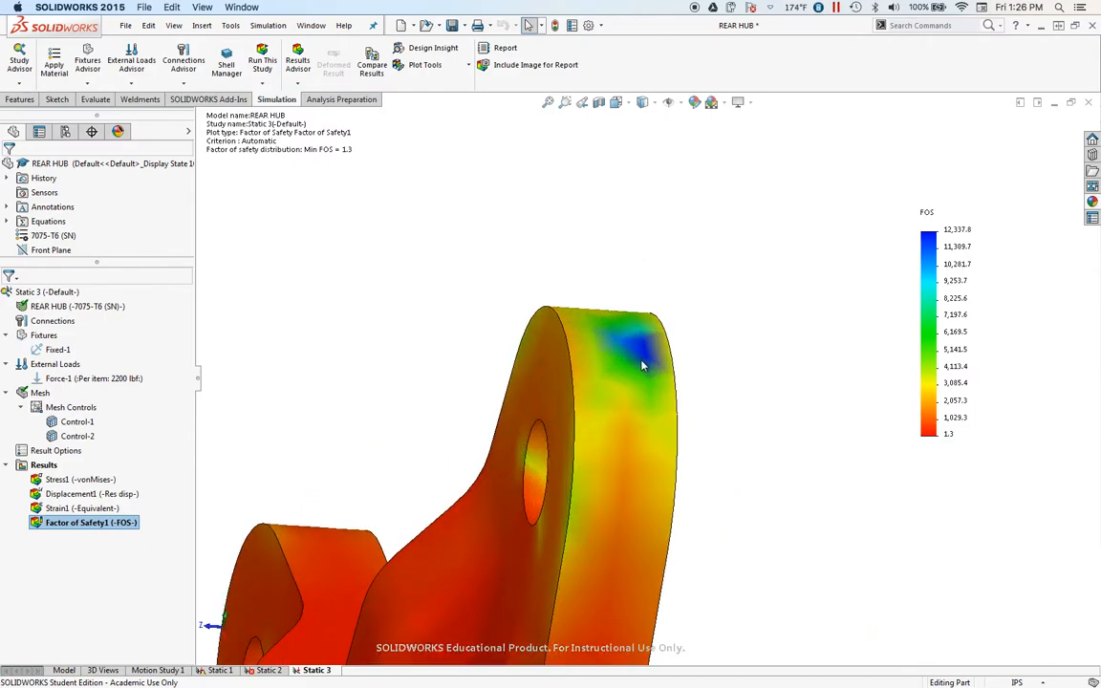
Compare the colours at the upper arm's tip and across the whole hub with the factor of safety legend.
scroll(641, 365, "down", 2)
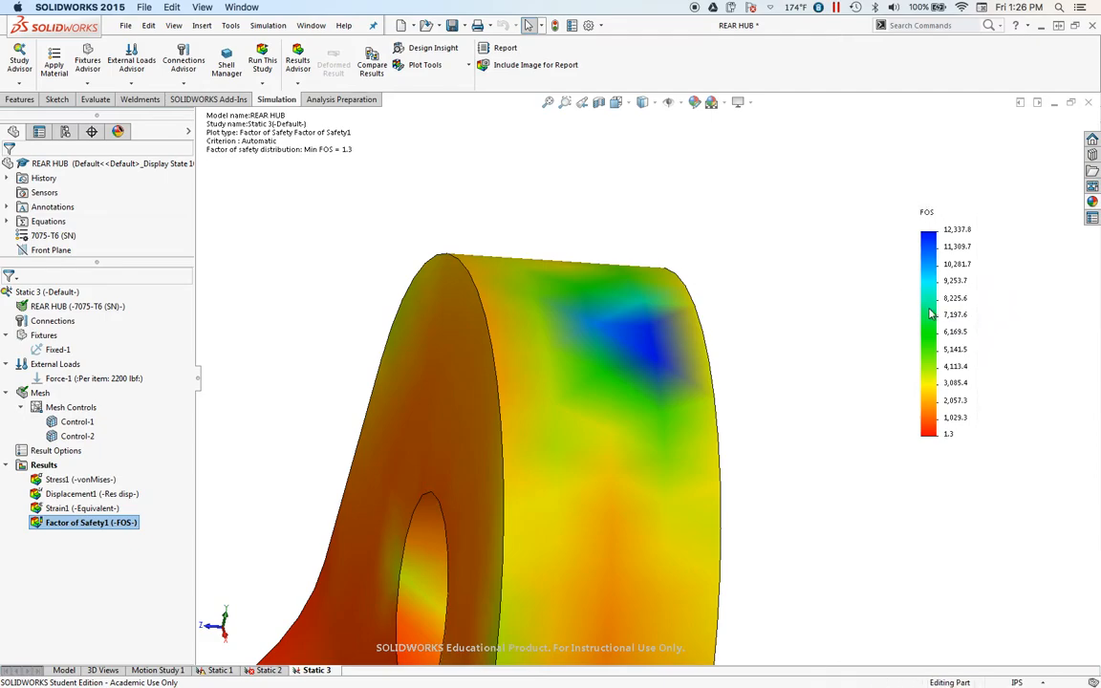
scroll(932, 320, "up", 5)
scroll(822, 516, "up", 2)
middle_click_drag(815, 524, 755, 560)
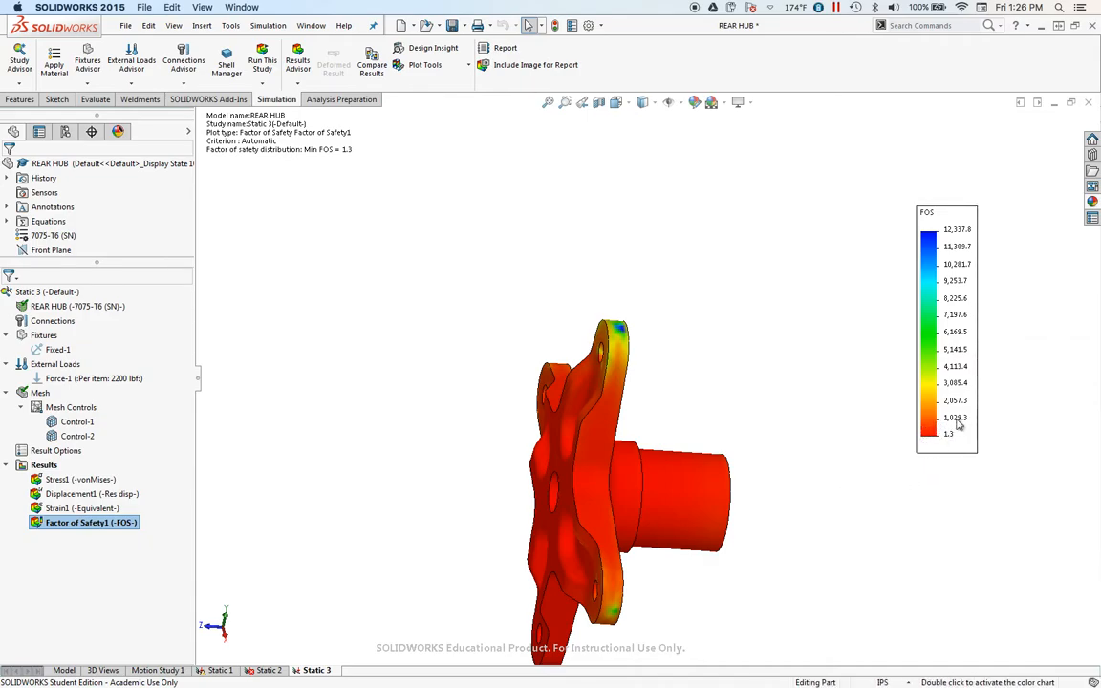
scroll(661, 577, "up", 4)
scroll(651, 551, "down", 3)
scroll(647, 462, "up", 1)
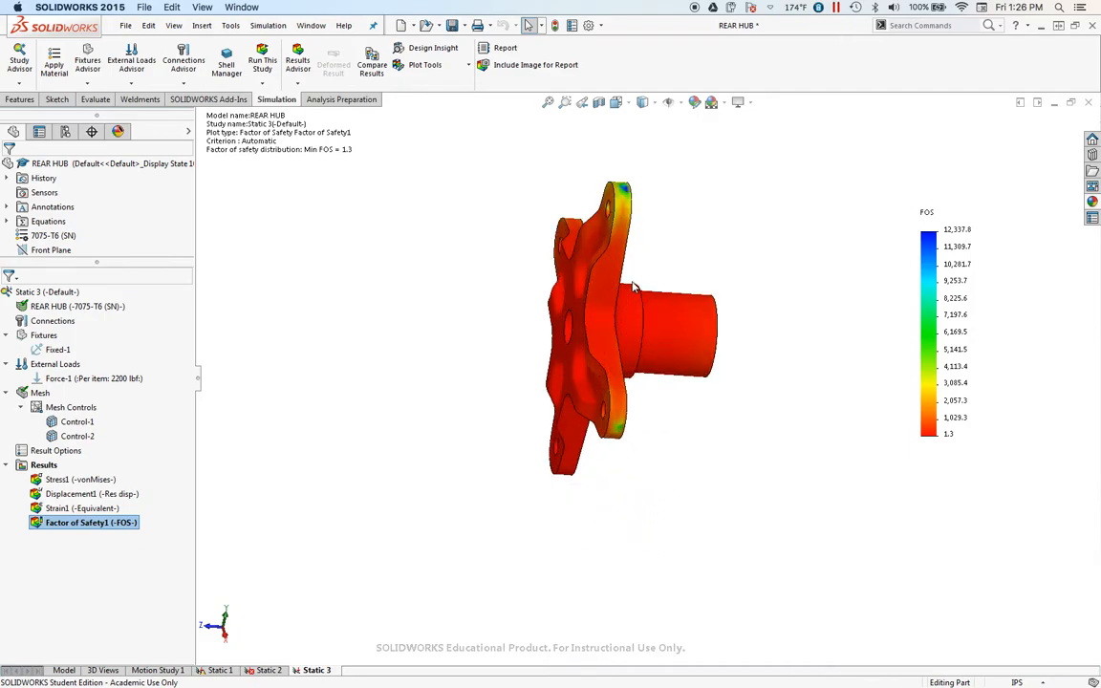
Turn off the automatically defined maximum for the factor of safety plot, set the legend maximum to 5 and apply the chart options.
right_click(76, 529)
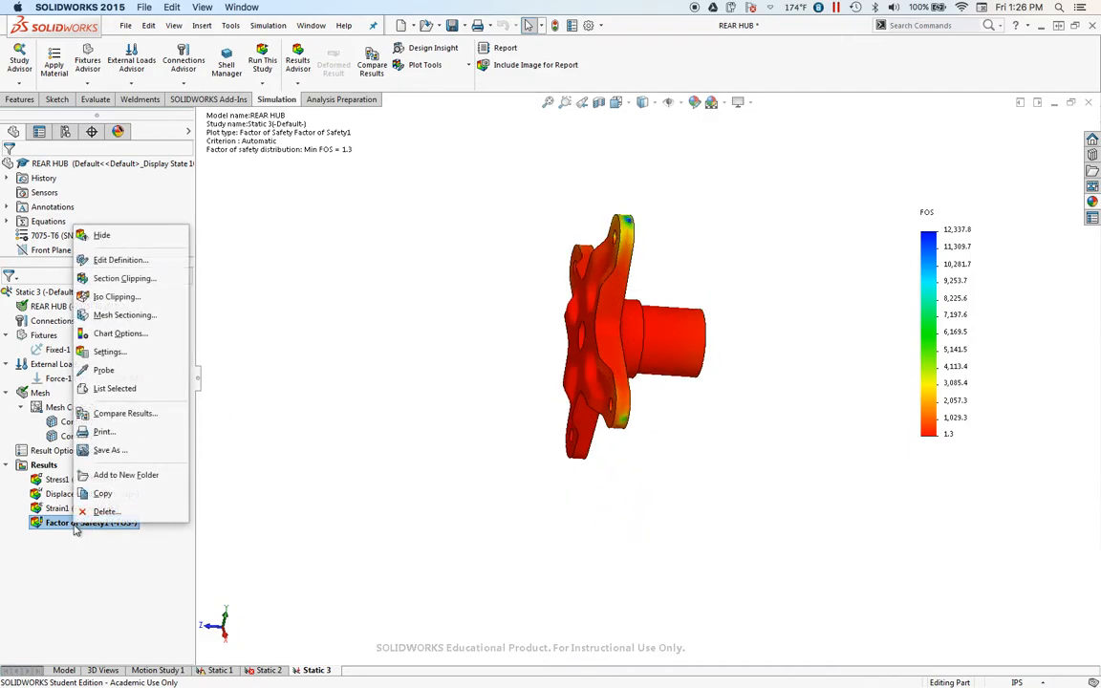
left_click(117, 333)
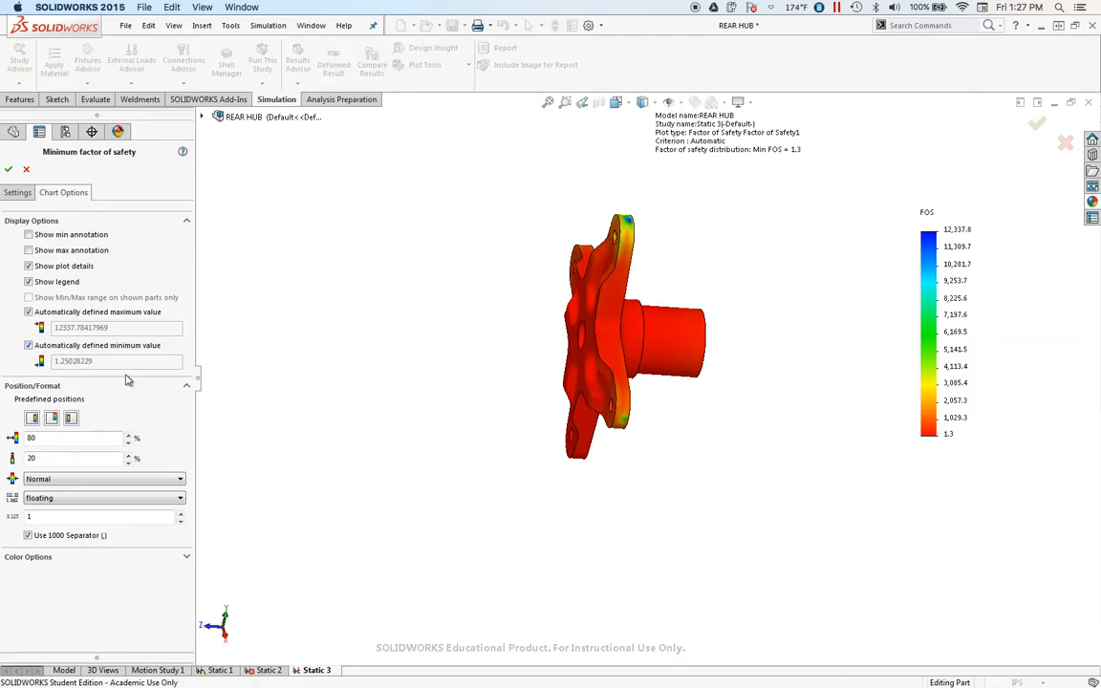
left_click(29, 312)
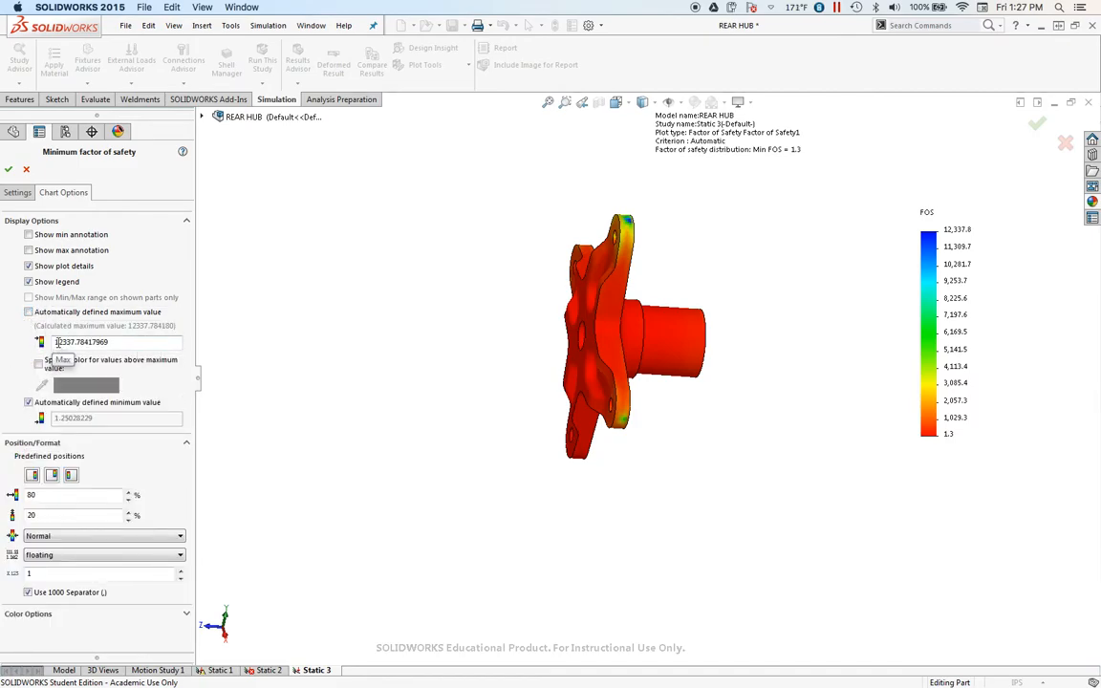
left_click_drag(122, 342, 2, 337)
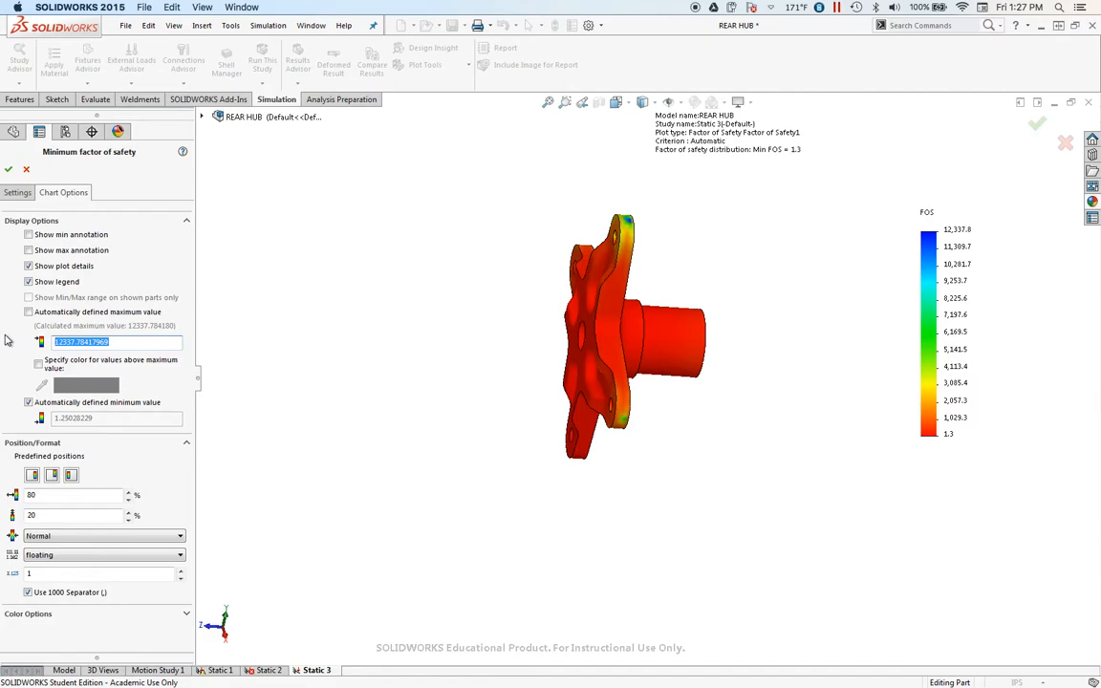
type("5")
key("Return")
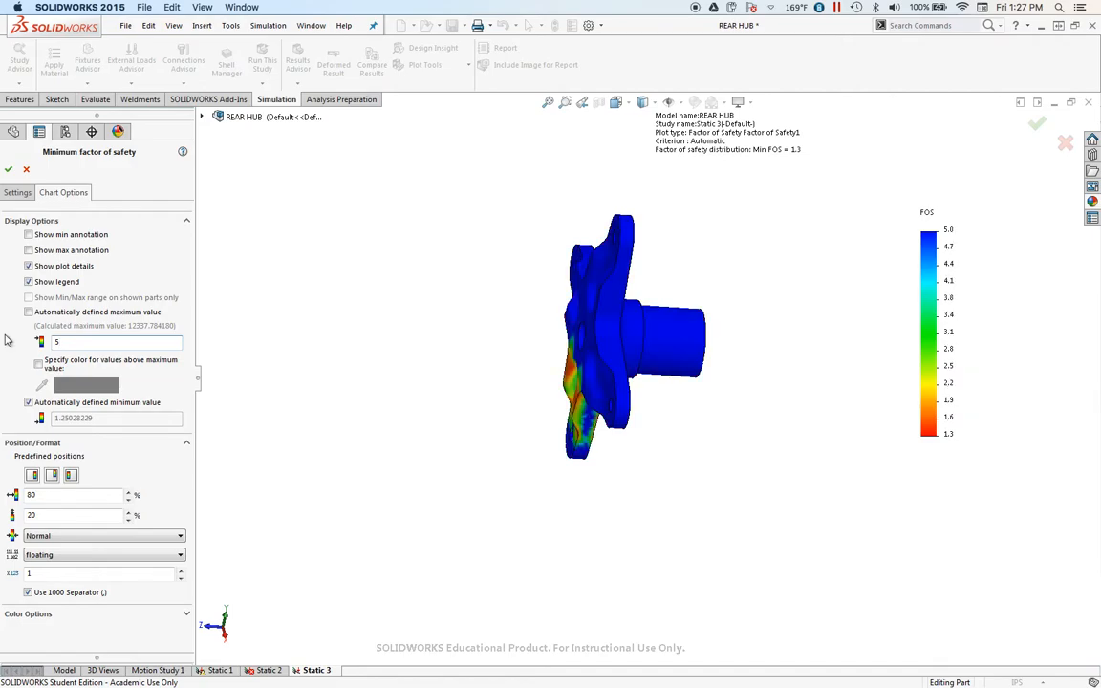
left_click(9, 169)
Examine the low factor of safety regions on the loaded lower arm, including its front ribs and the fillet at the shaft base.
middle_click_drag(503, 353, 651, 425)
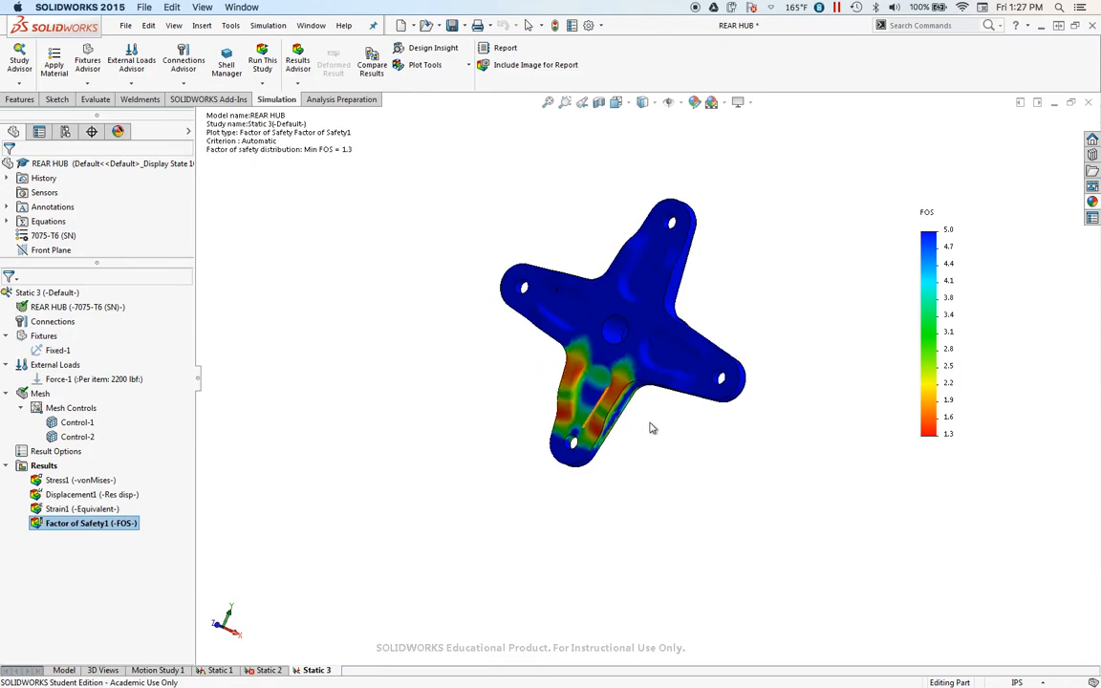
scroll(651, 392, "up", 3)
scroll(650, 386, "down", 4)
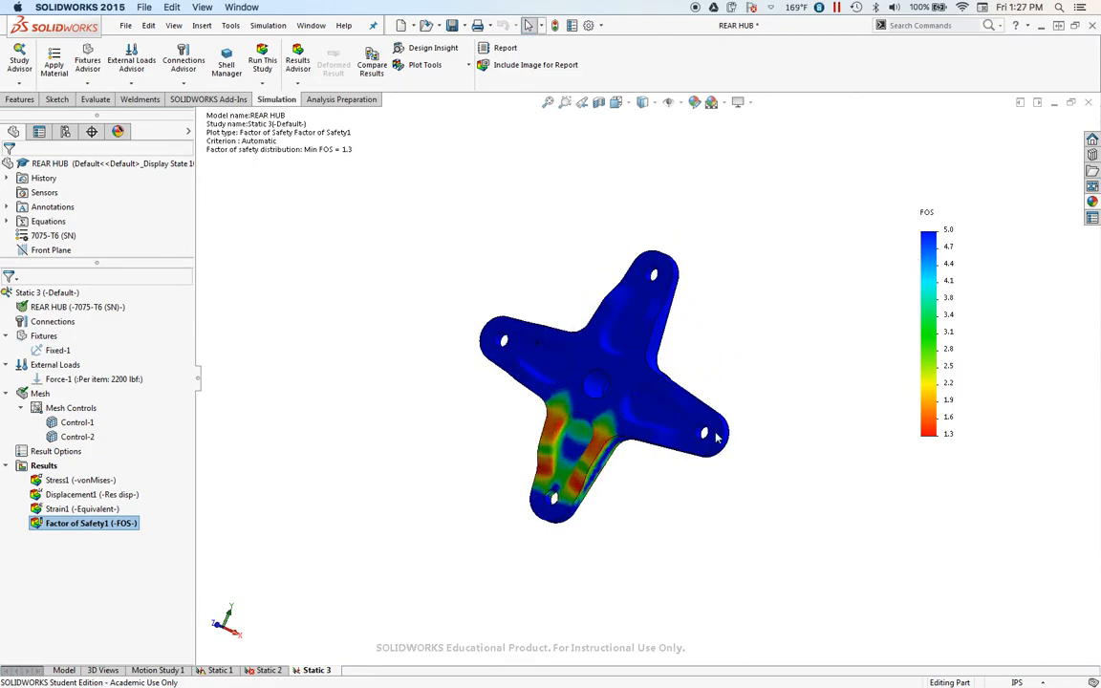
middle_click_drag(684, 489, 578, 463)
scroll(581, 454, "down", 8)
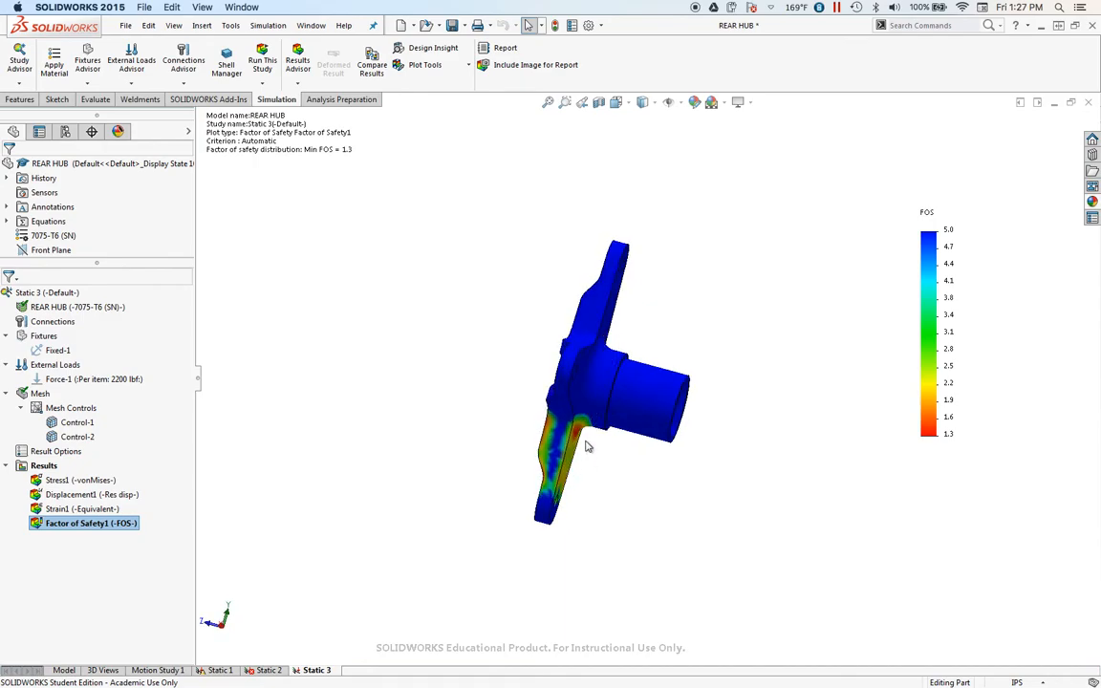
scroll(590, 434, "down", 5)
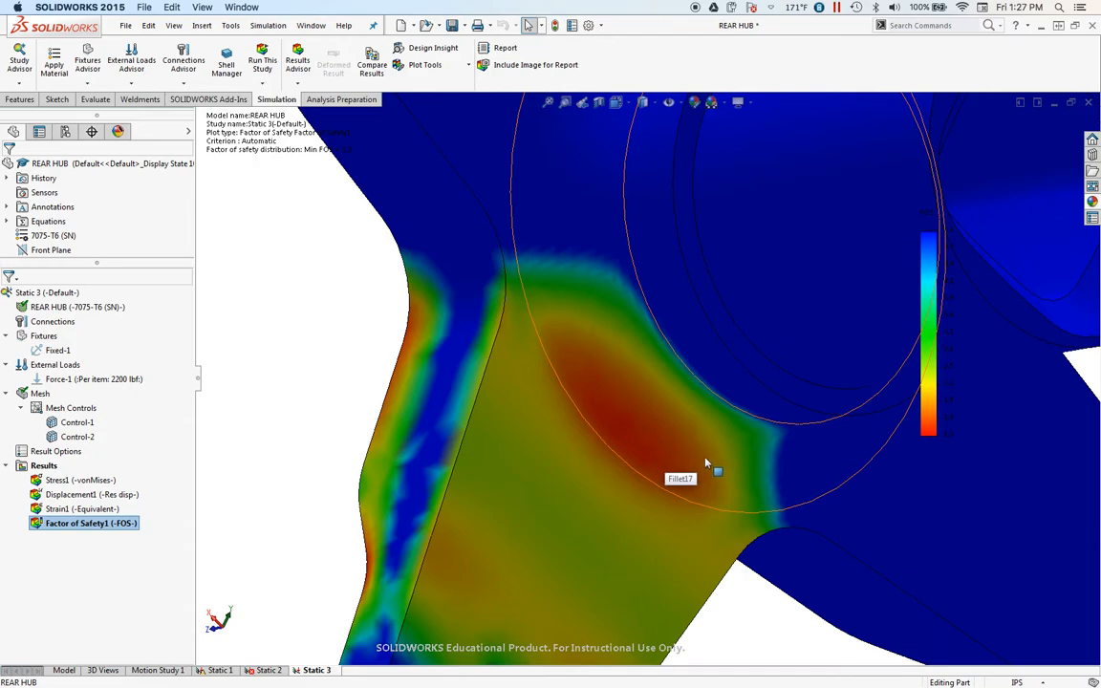
scroll(708, 461, "up", 10)
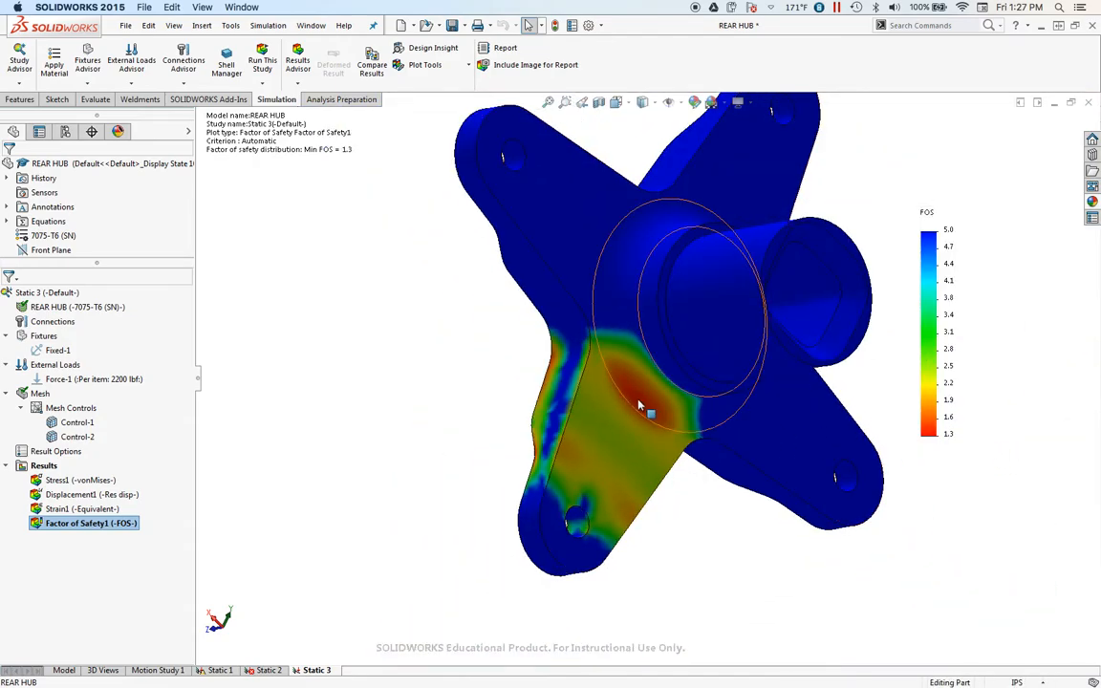
middle_click_drag(590, 452, 754, 374)
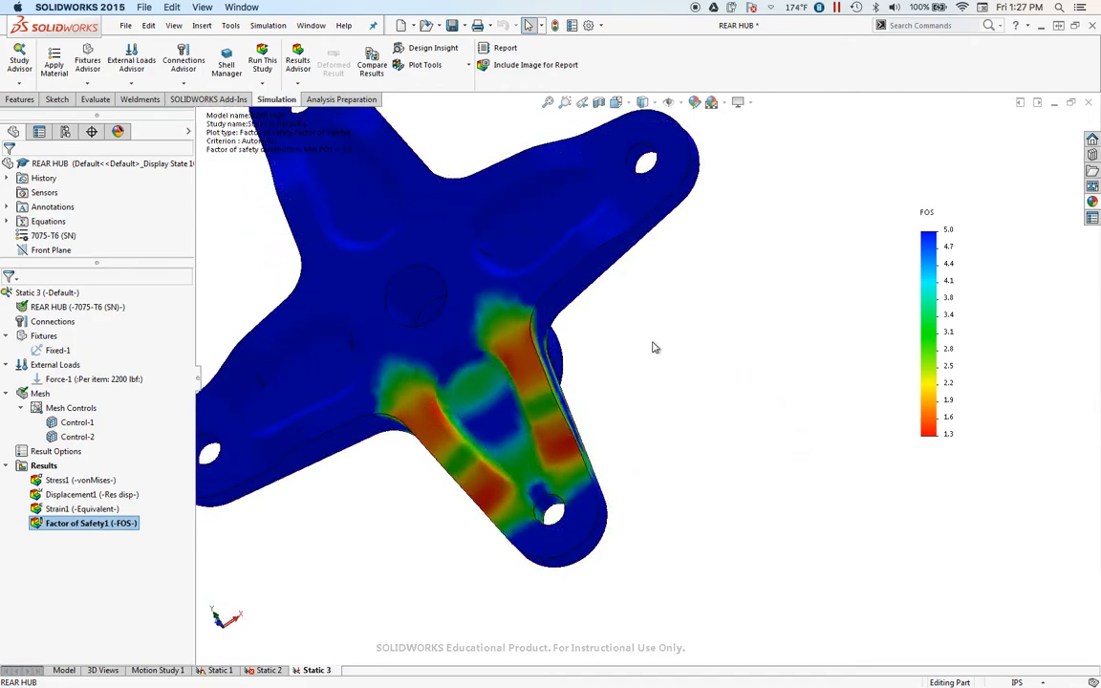
middle_click_drag(736, 295, 752, 336)
scroll(709, 267, "up", 4)
middle_click_drag(700, 253, 890, 295)
Show the mesh on the factor of safety plot and hide it again.
right_click(944, 346)
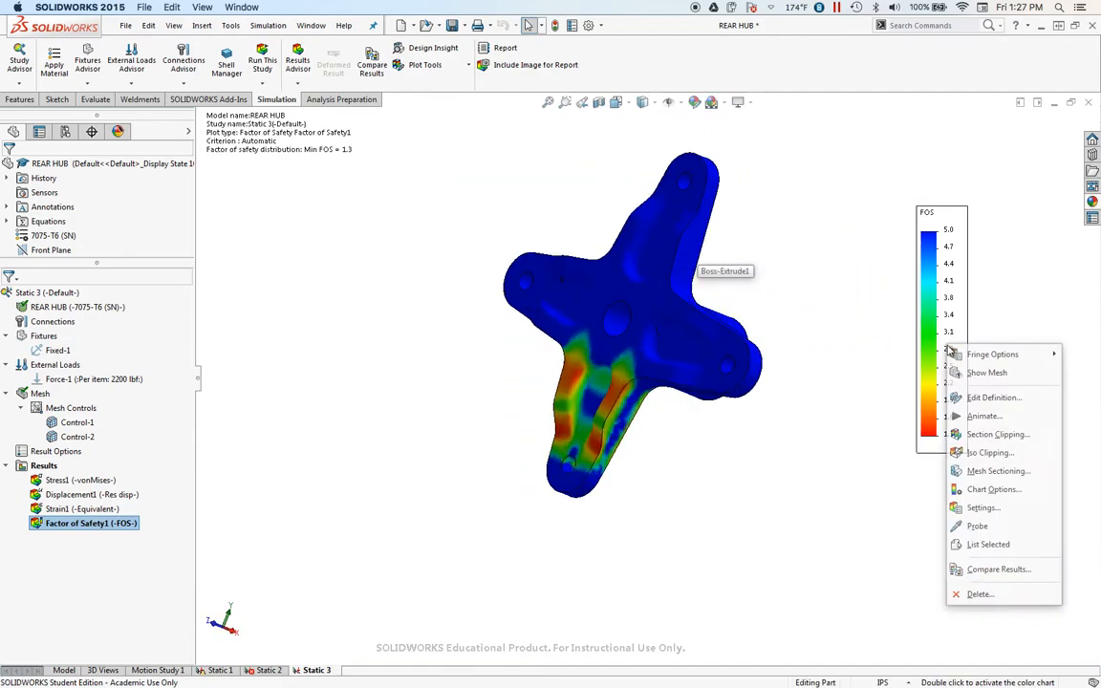
left_click(965, 372)
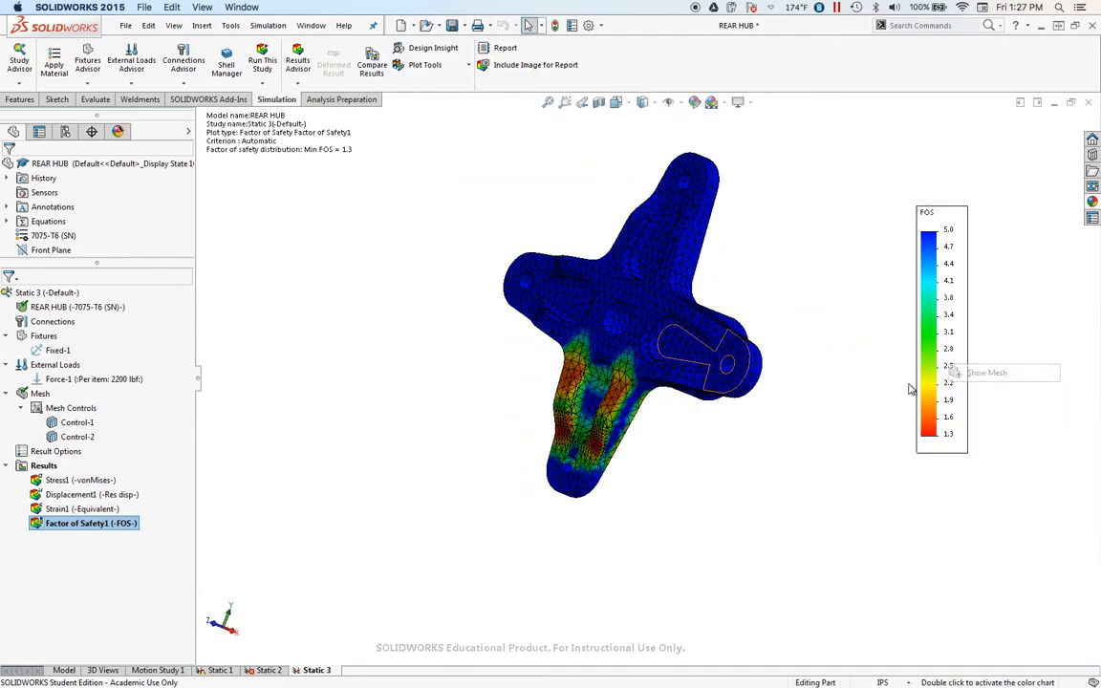
right_click(946, 350)
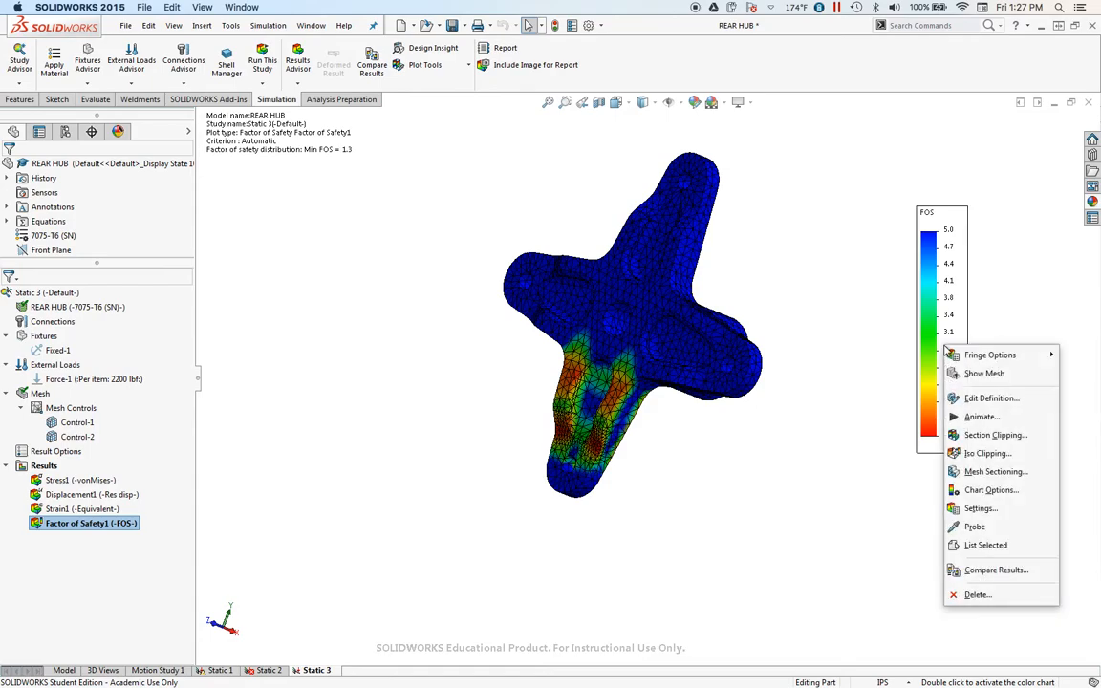
left_click(988, 374)
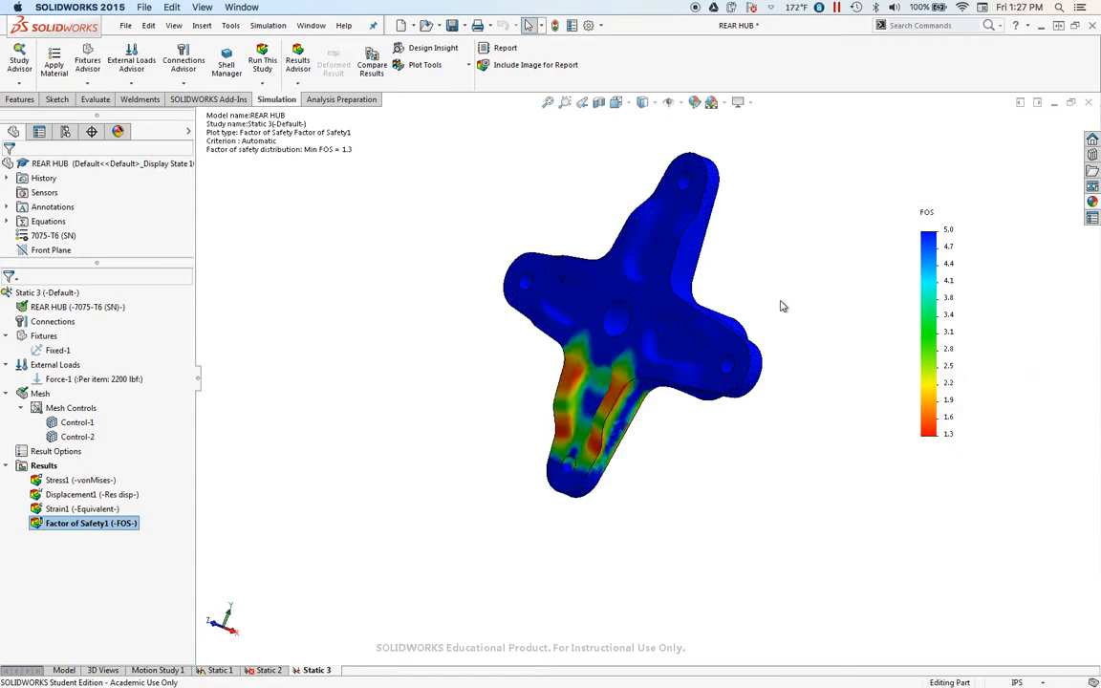
Move the factor of safety legend close beside the hub and frame both together in the view.
middle_click_drag(783, 305, 739, 307)
left_click_drag(1073, 325, 981, 361)
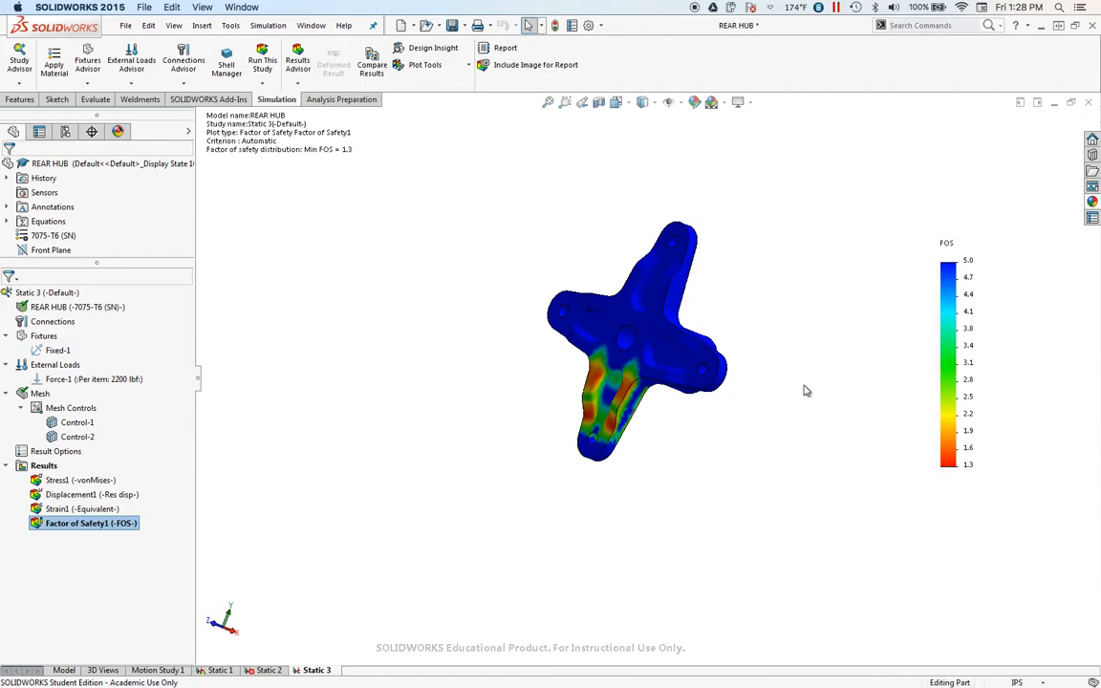
scroll(647, 379, "up", 2)
left_click_drag(968, 336, 792, 363)
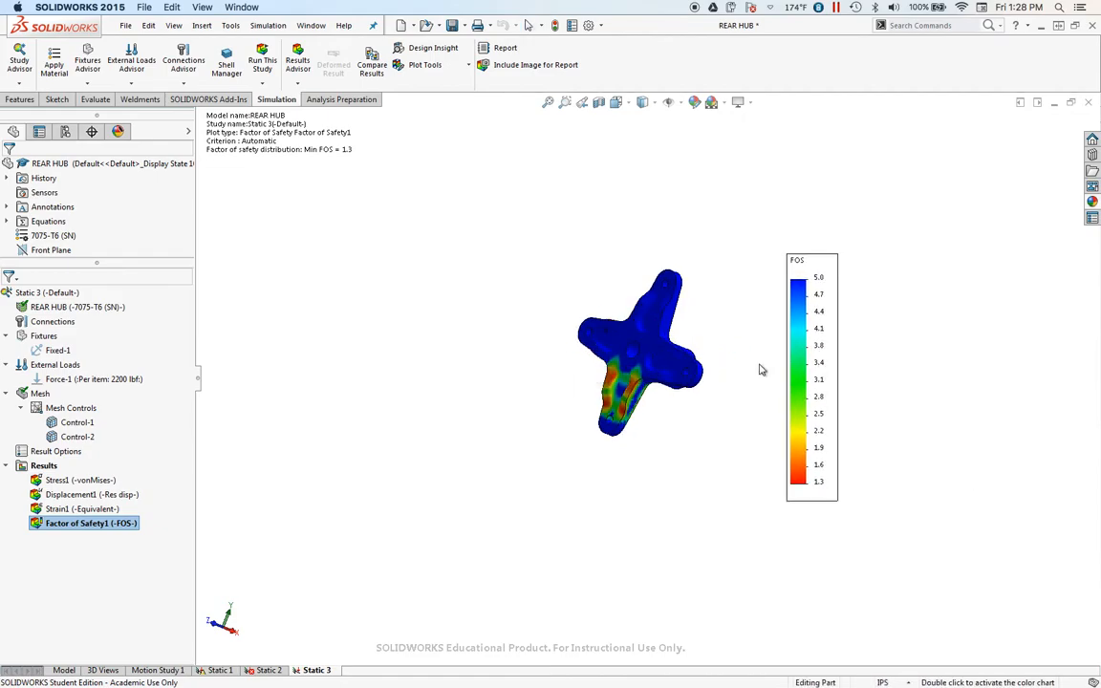
scroll(650, 368, "up", 2)
scroll(590, 328, "down", 5)
scroll(533, 291, "up", 3)
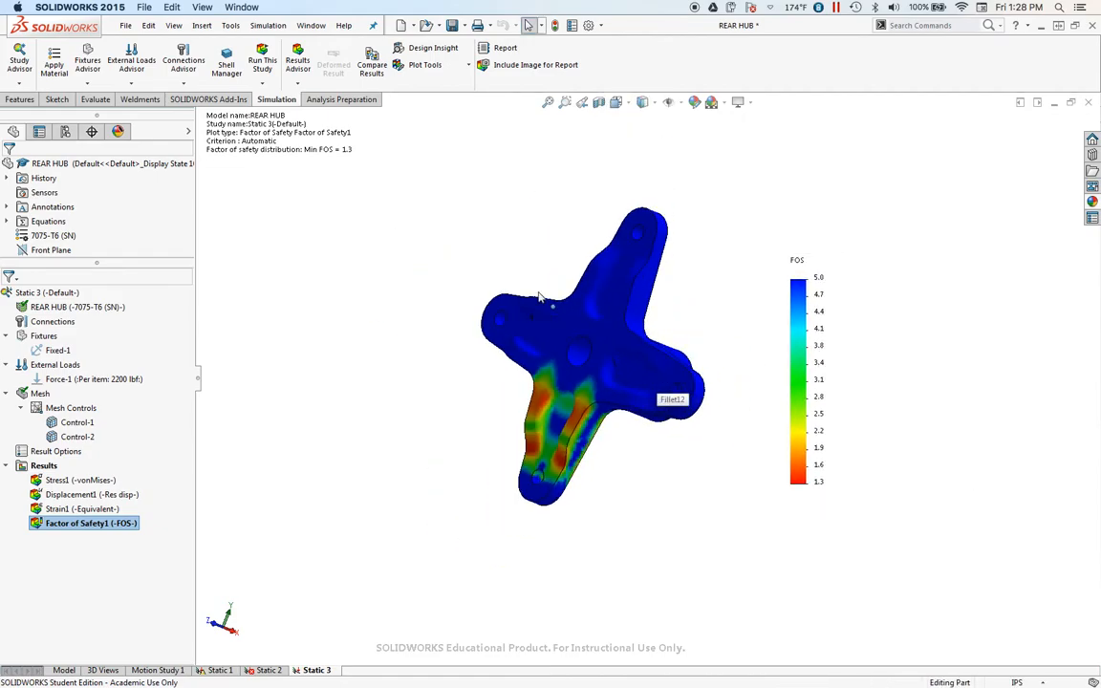
left_click_drag(794, 399, 767, 381)
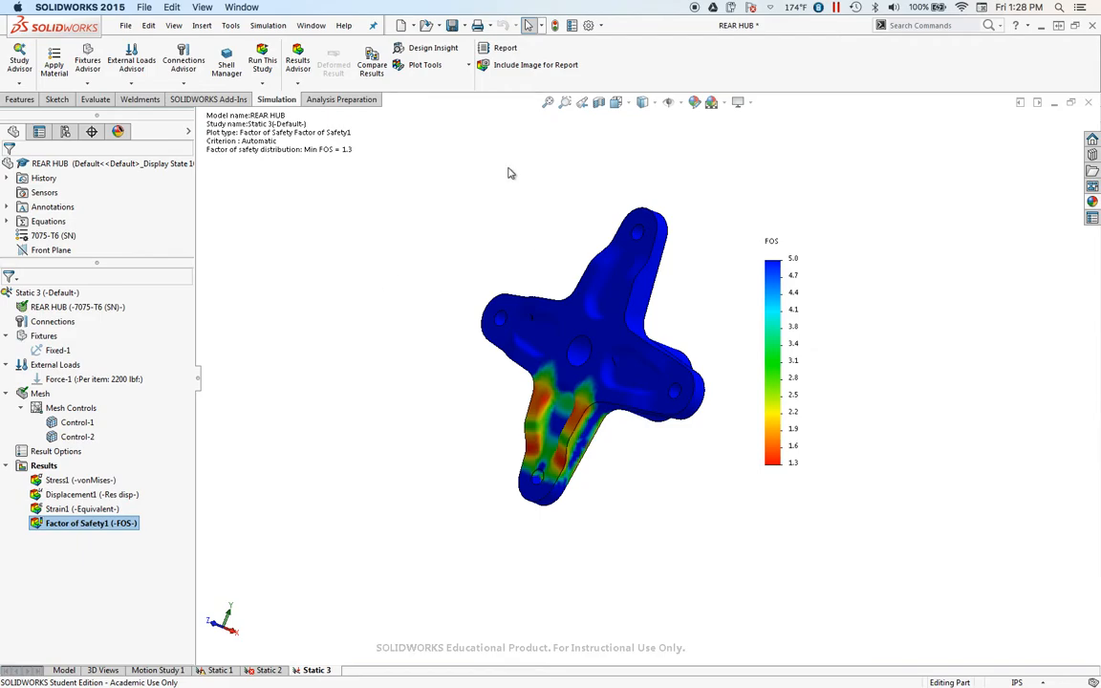
Review the Colors settings for the viewport background in the system options and close the options.
left_click(588, 26)
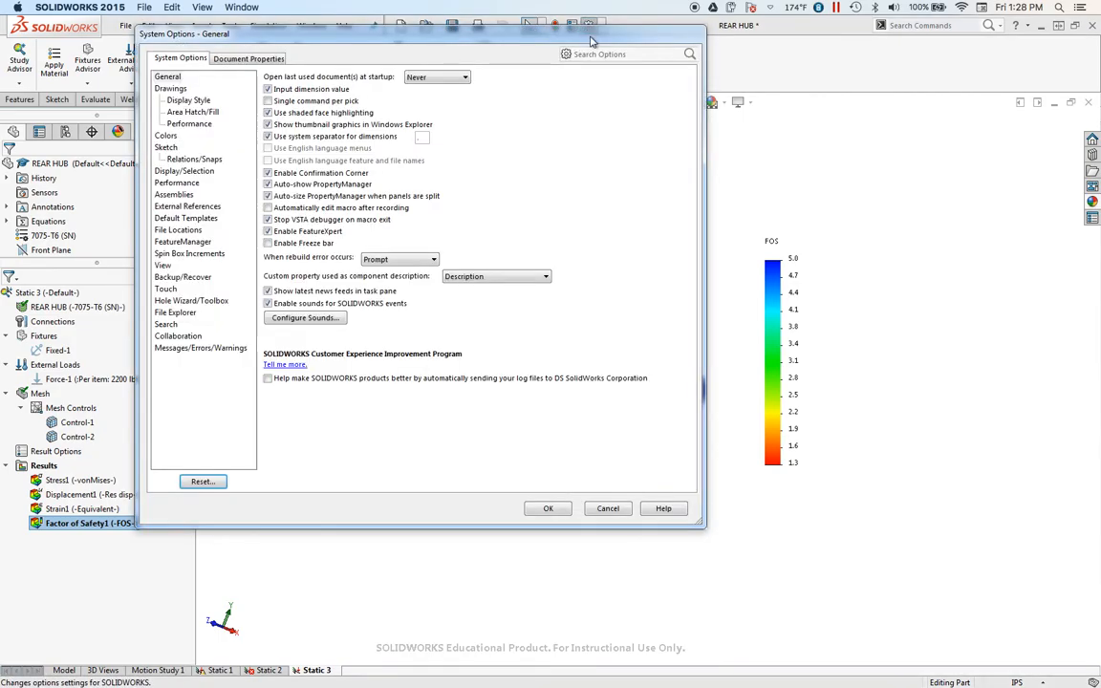
left_click(167, 139)
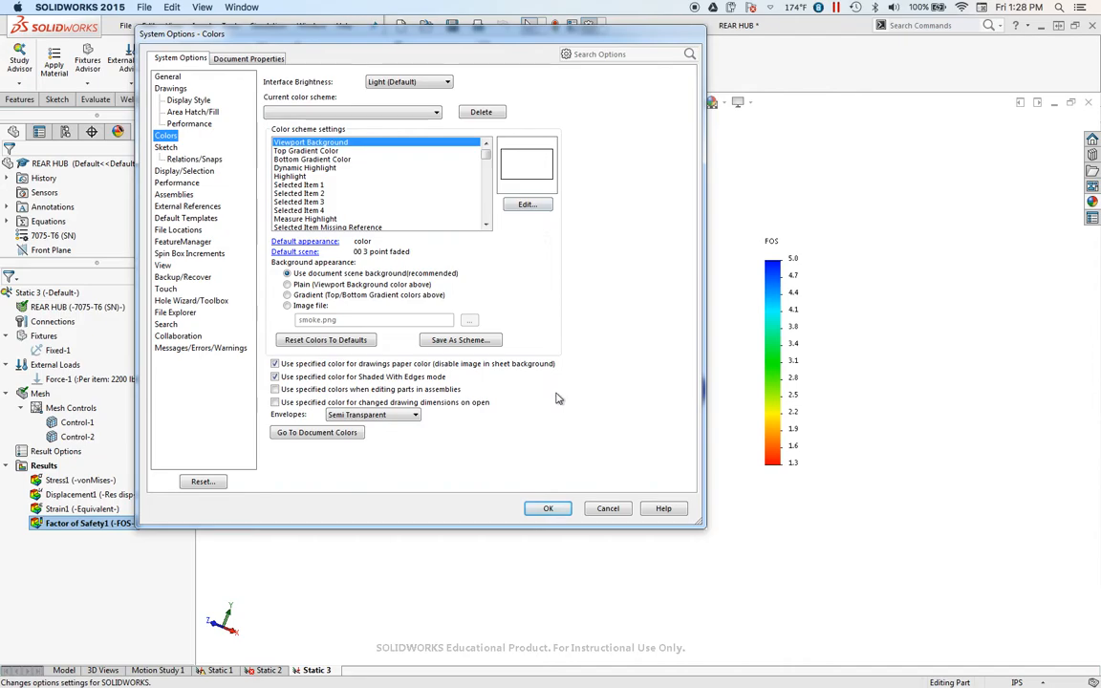
left_click(552, 509)
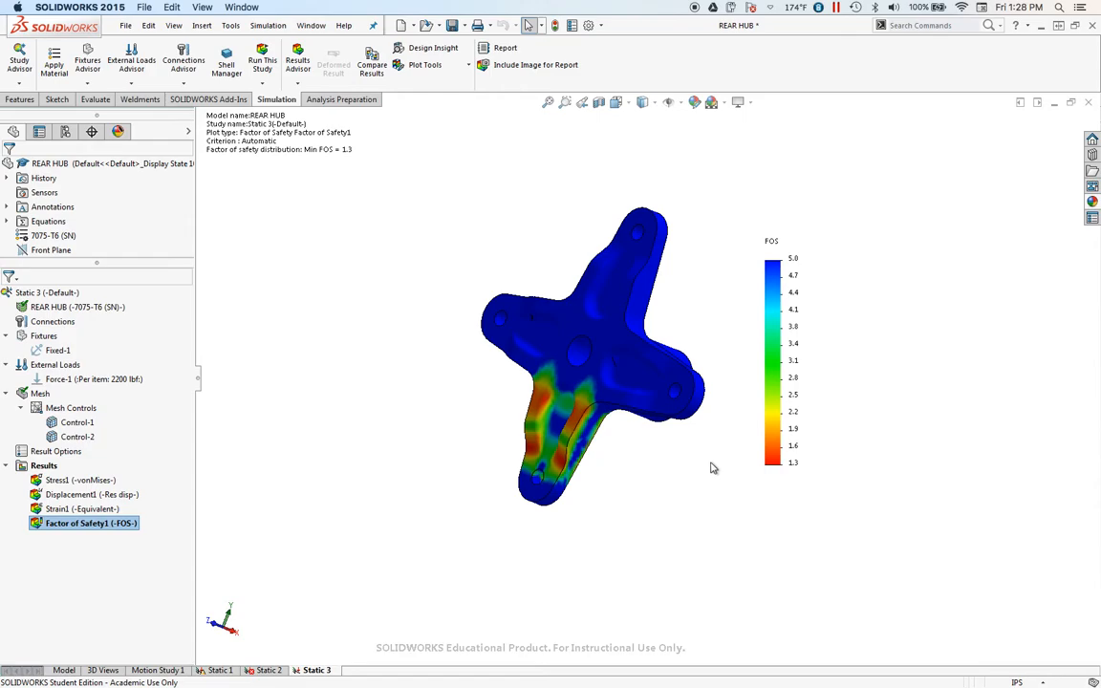
Turn the hub to show its front face and move the factor of safety legend well away from the part.
middle_click_drag(711, 469, 525, 310)
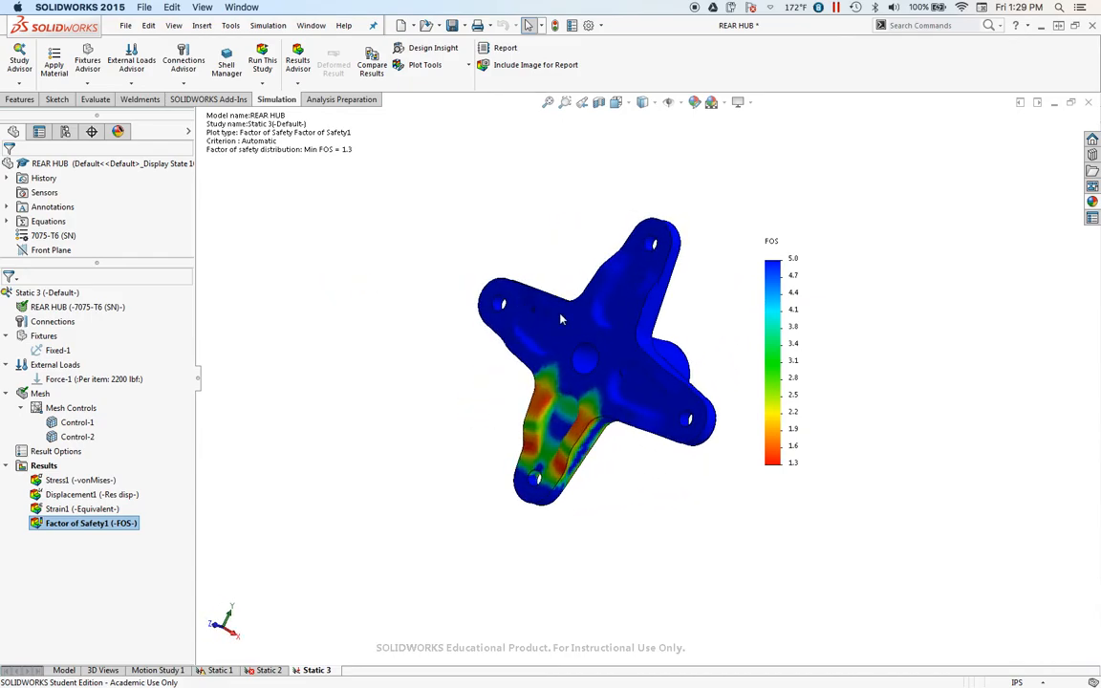
left_click_drag(791, 399, 979, 392)
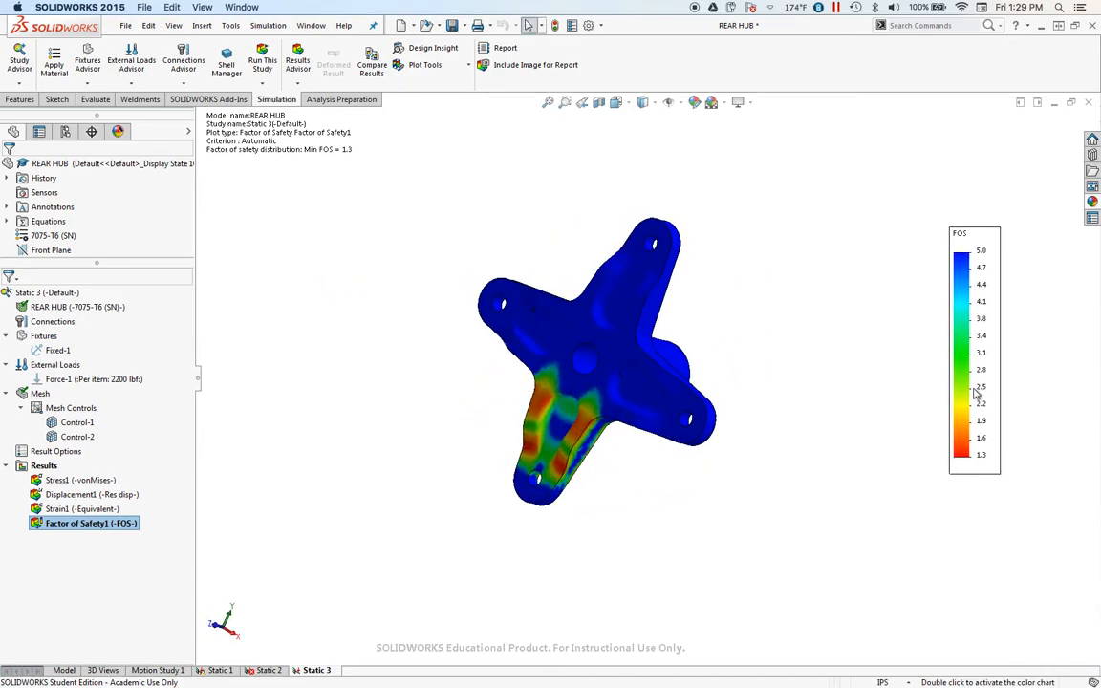